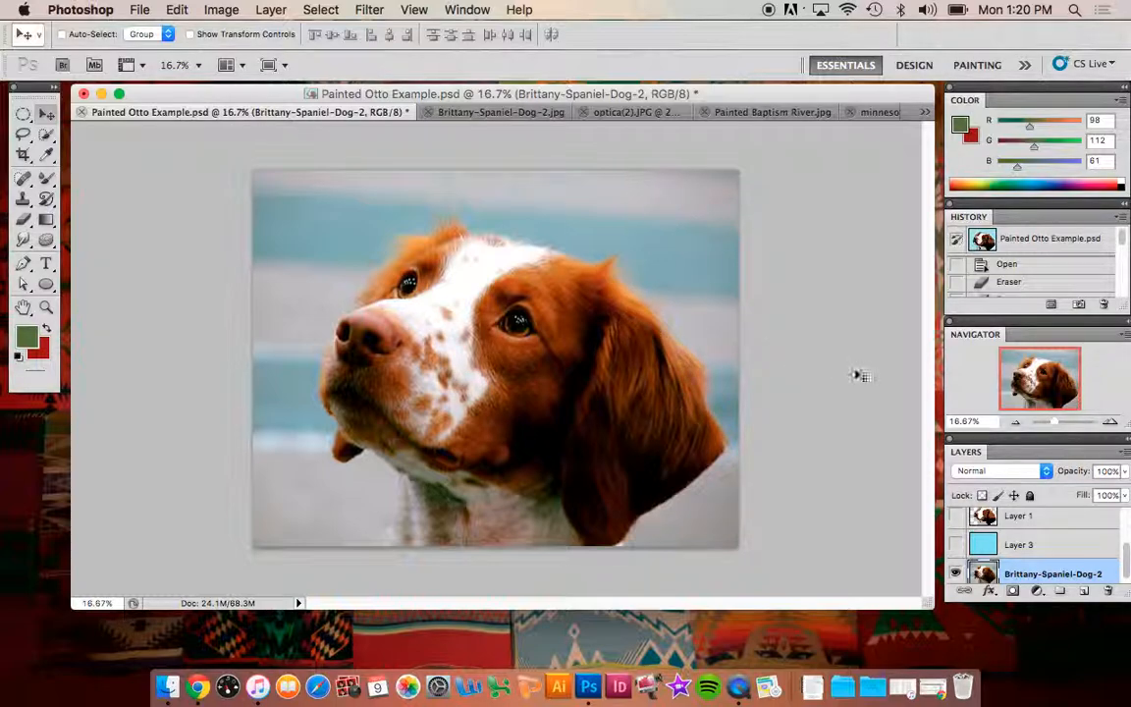
Step: Preview the blue Layer 3 by toggling its visibility and enlarge the layer list to show more layers
{"action": "left_click", "coordinate": [956, 545]}
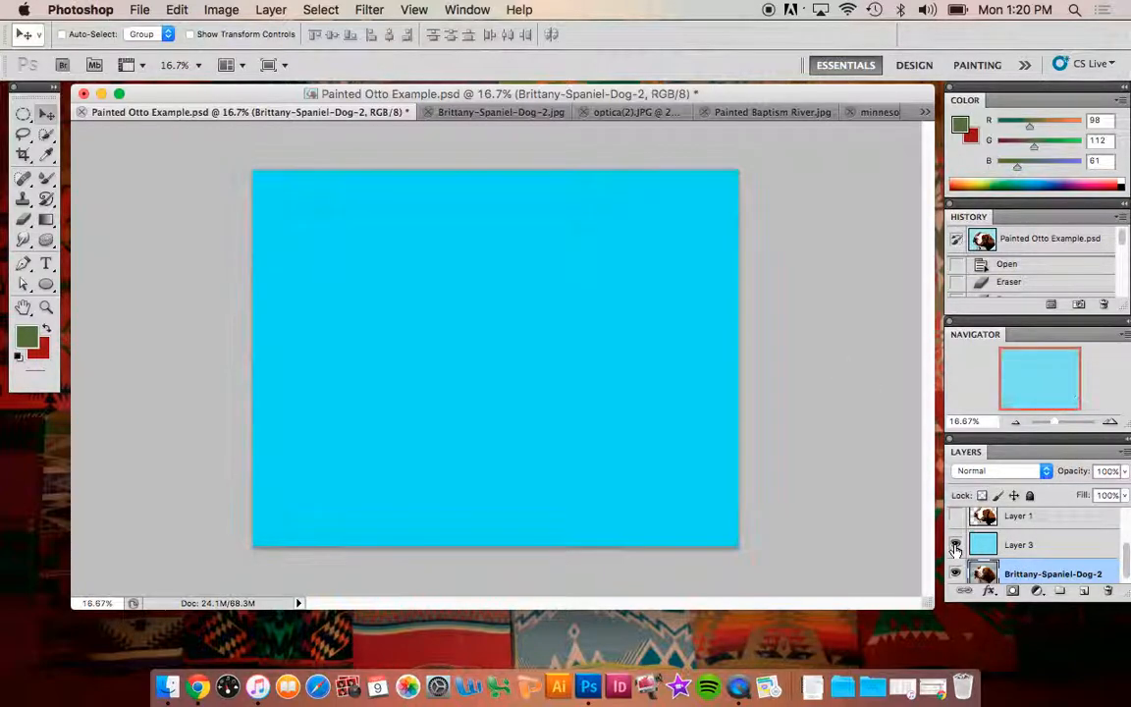
{"action": "left_click", "coordinate": [956, 545]}
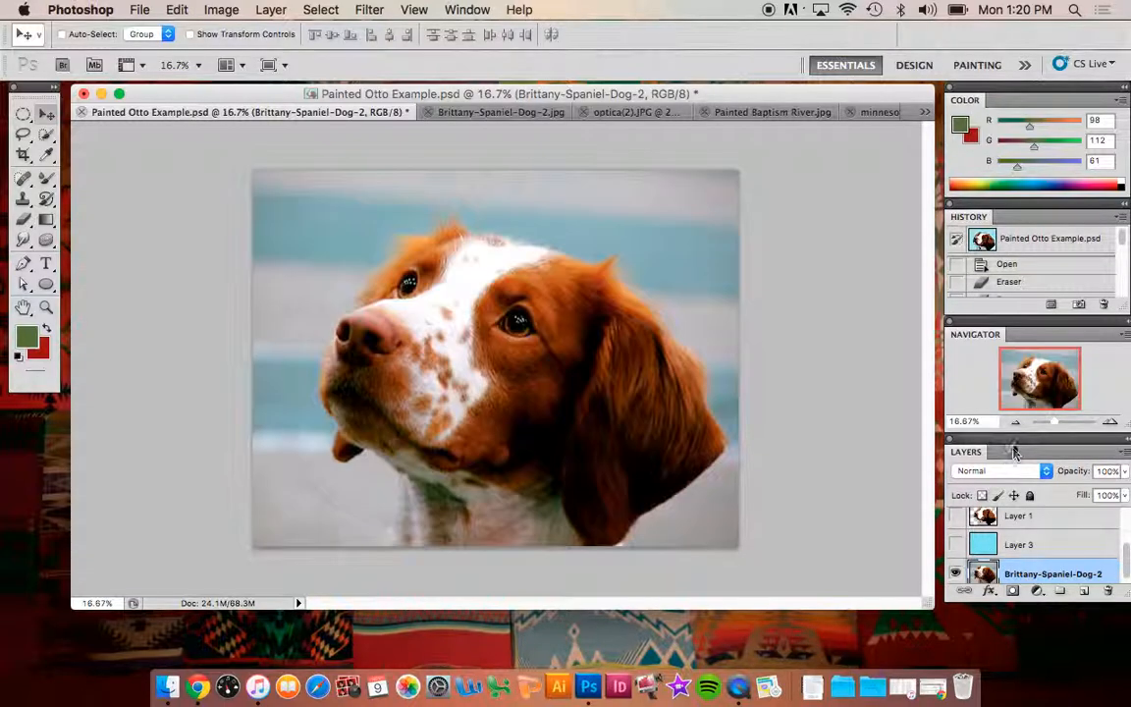
{"action": "left_click_drag", "start_coordinate": [1013, 439], "coordinate": [1004, 439]}
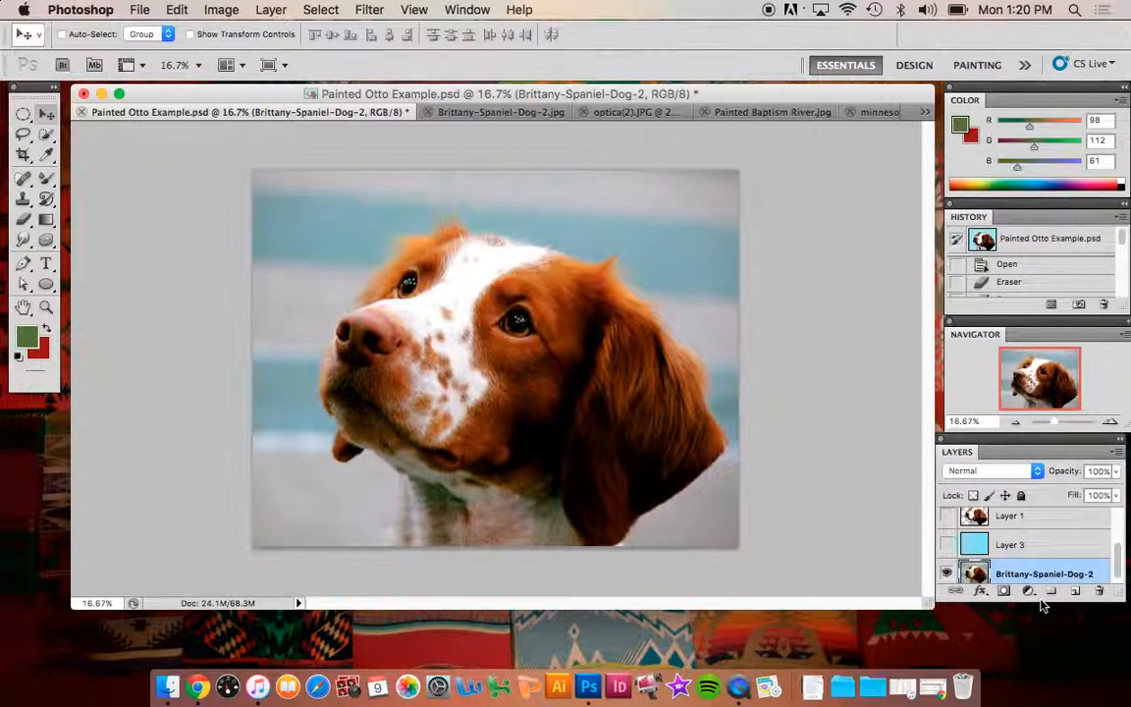
{"action": "left_click_drag", "start_coordinate": [1043, 607], "coordinate": [1049, 664]}
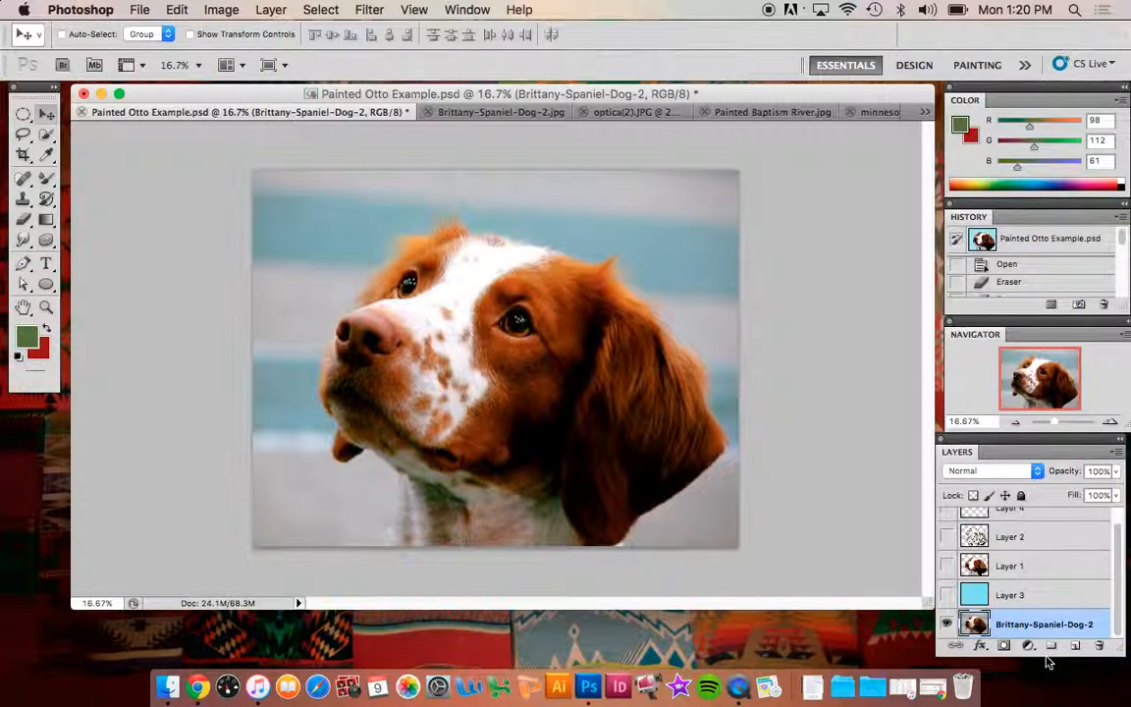
{"action": "scroll", "coordinate": [1021, 545], "scroll_direction": "up", "scroll_amount": 2}
{"action": "left_click", "coordinate": [1023, 523]}
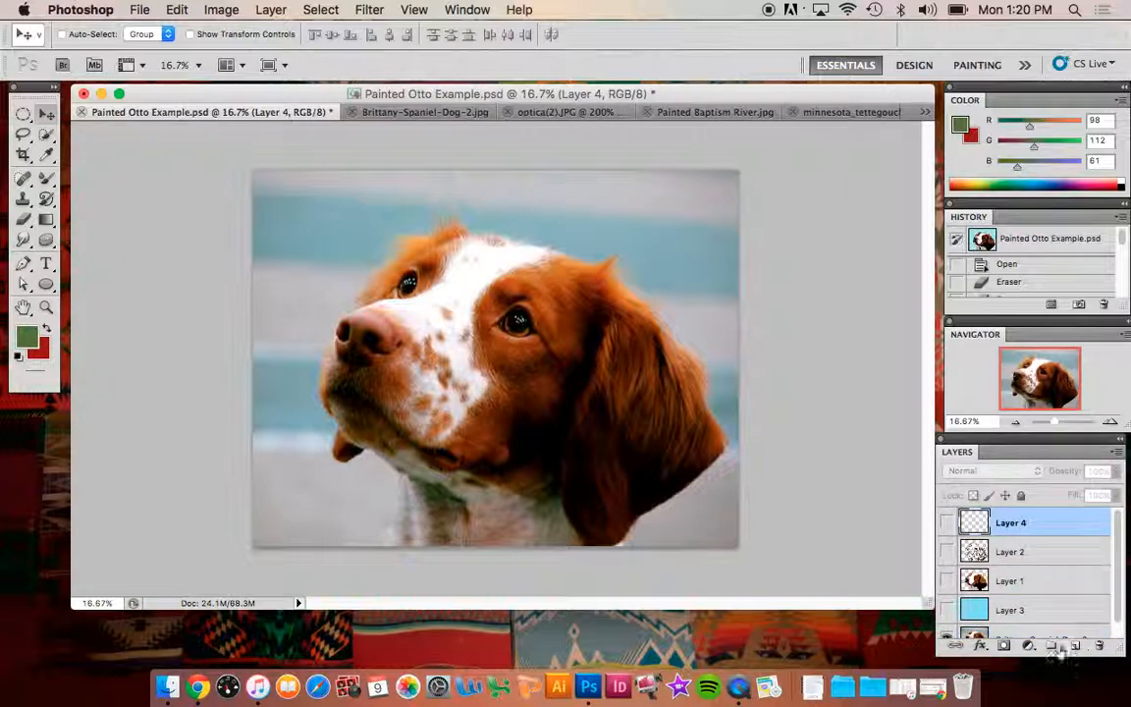
{"action": "left_click", "coordinate": [1099, 645]}
{"action": "left_click", "coordinate": [621, 258]}
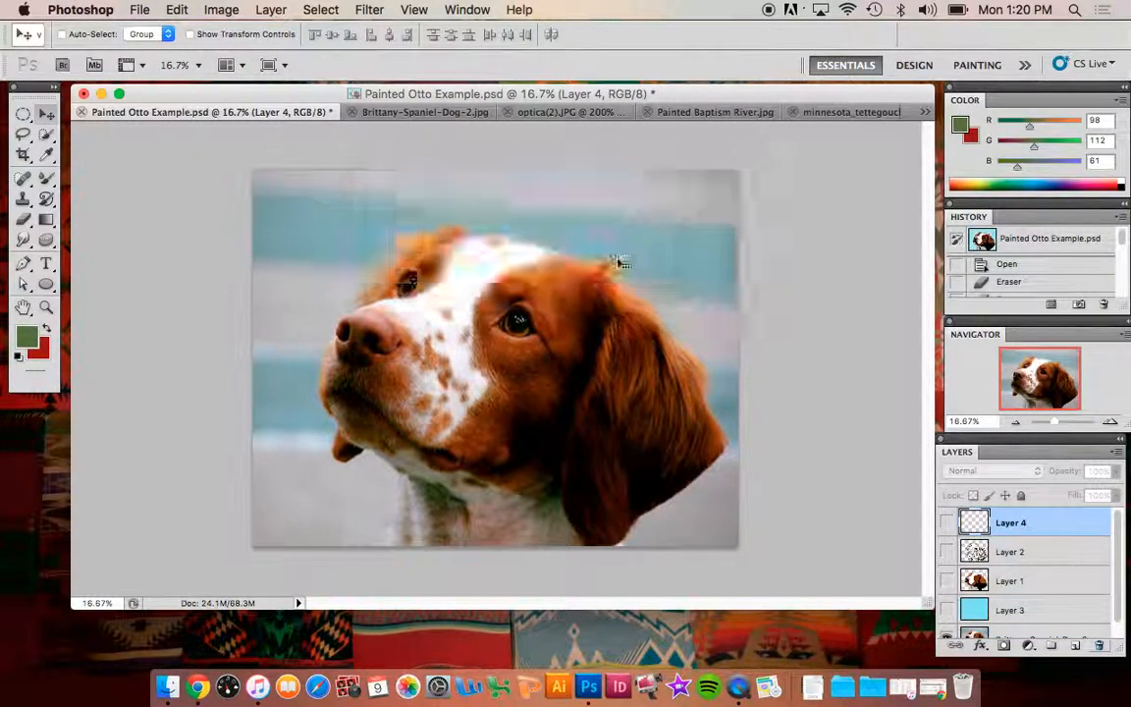
Step: Show Layer 3 and the flat-color Layer 1, and hide Layer 3 again to compare the painted shapes with the photo
{"action": "scroll", "coordinate": [953, 594], "scroll_direction": "down", "scroll_amount": 1}
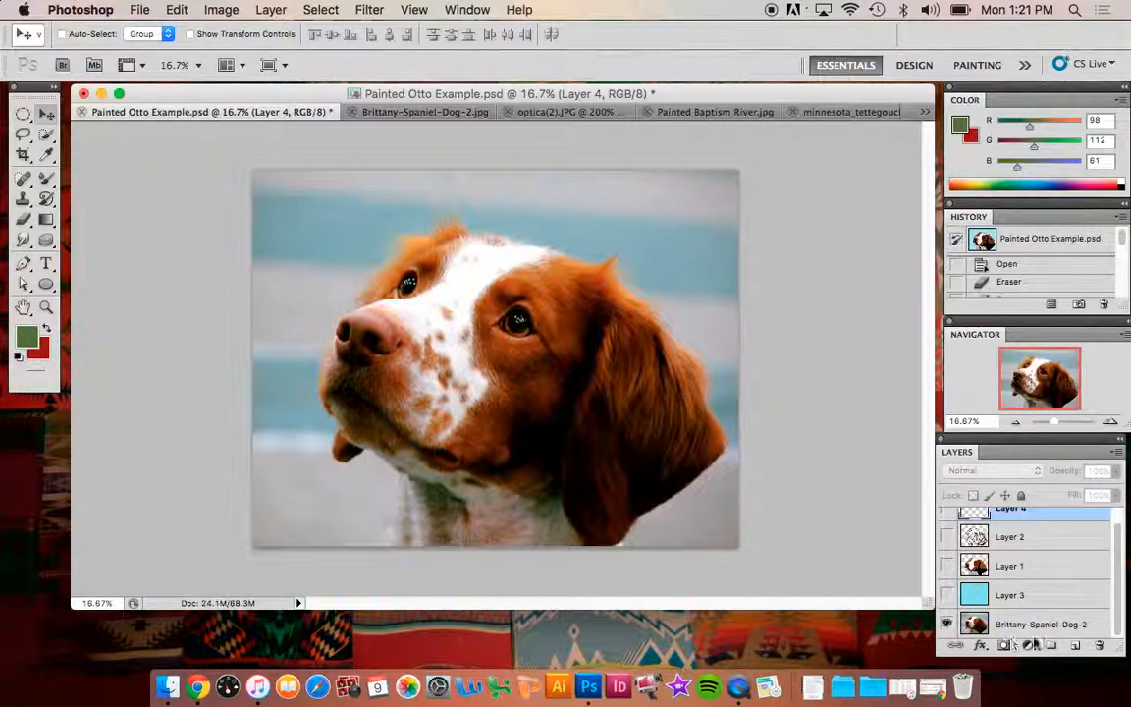
{"action": "left_click", "coordinate": [948, 596]}
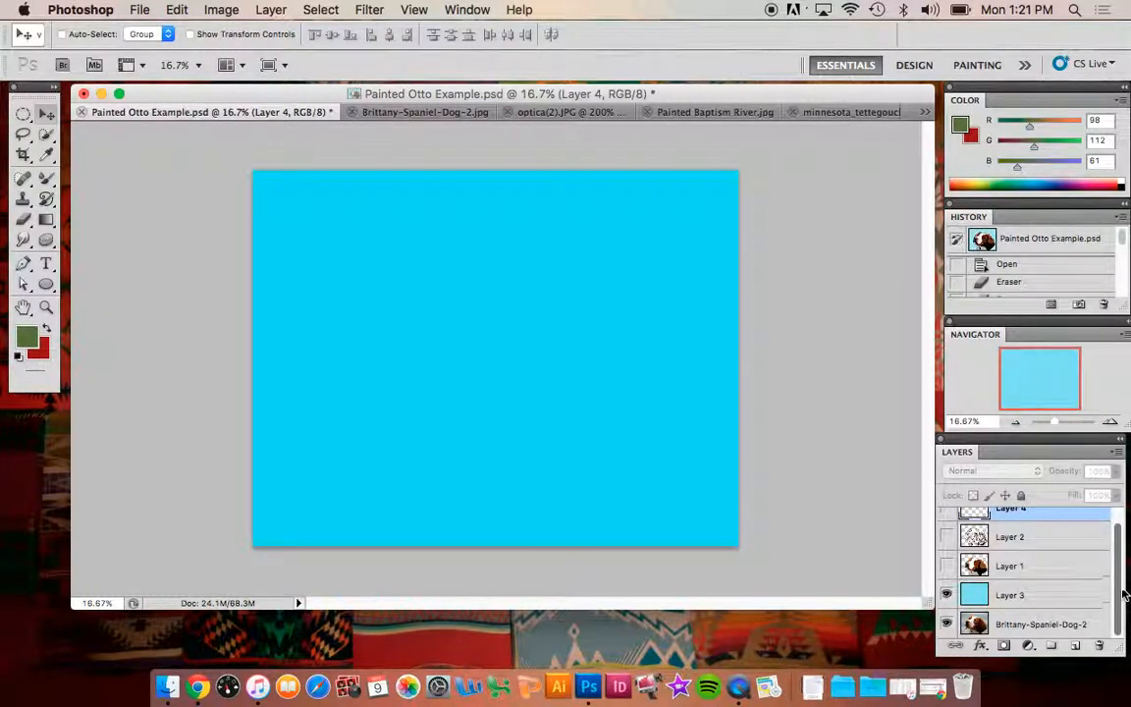
{"action": "left_click", "coordinate": [948, 567]}
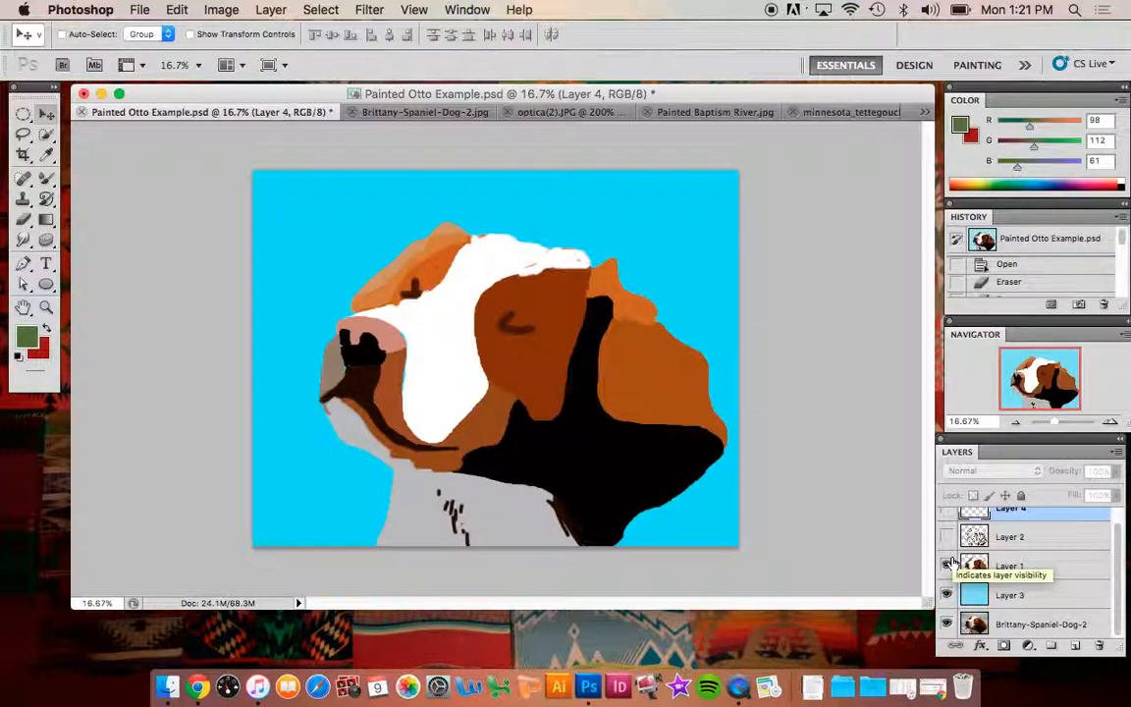
{"action": "left_click", "coordinate": [948, 596]}
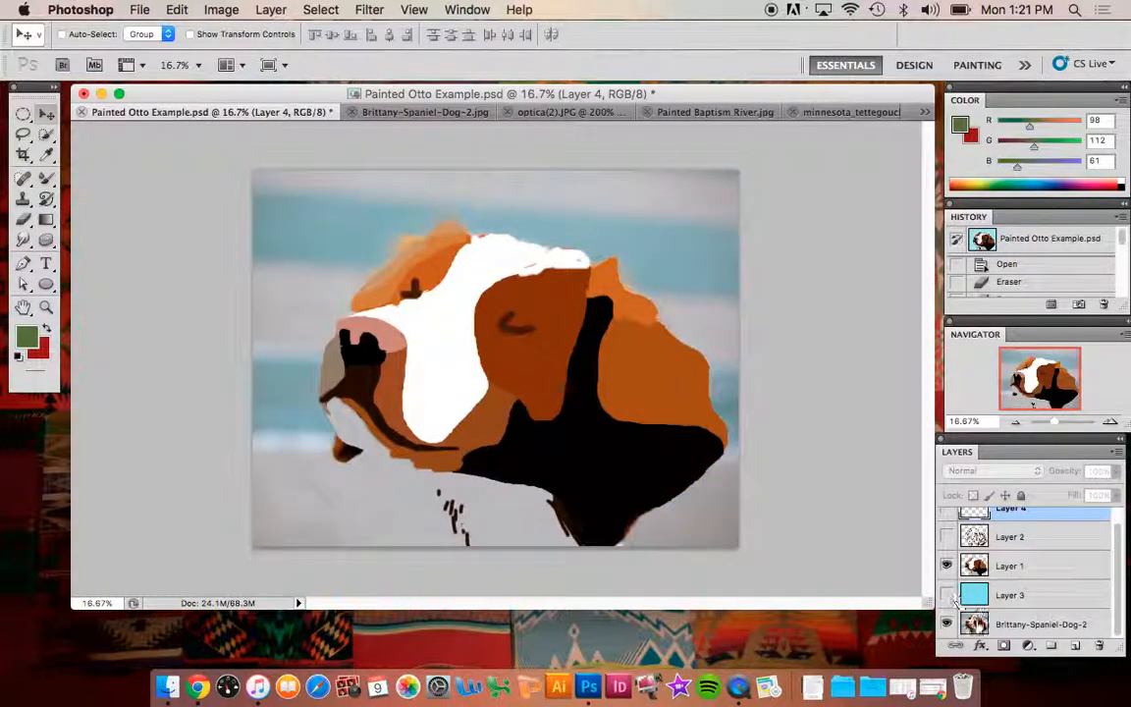
{"action": "left_click", "coordinate": [946, 625]}
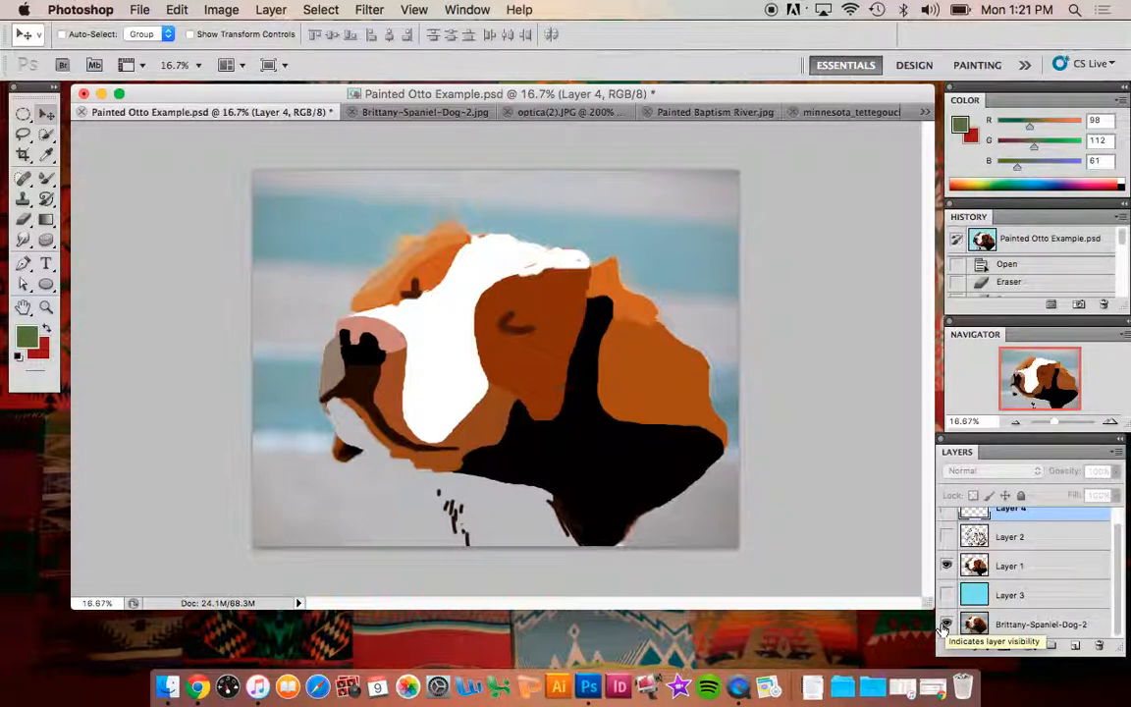
{"action": "left_click", "coordinate": [947, 625]}
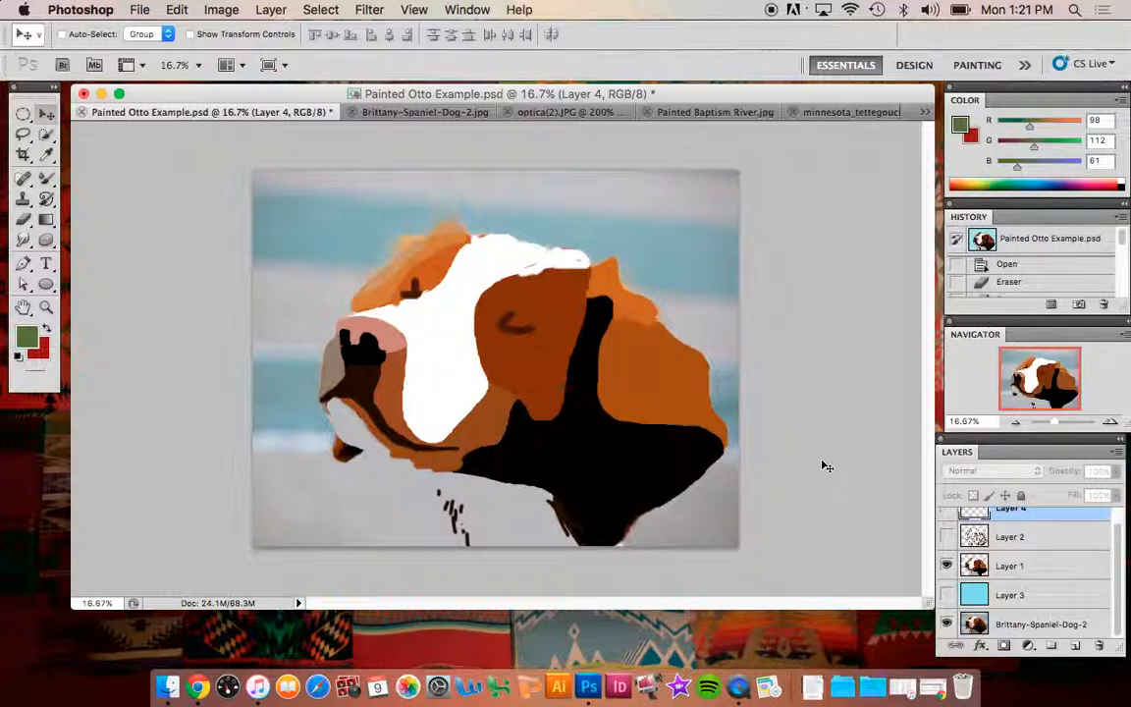
Step: Show the detail lines on Layer 2 and turn the blue background on Layer 3 back on
{"action": "left_click", "coordinate": [947, 537]}
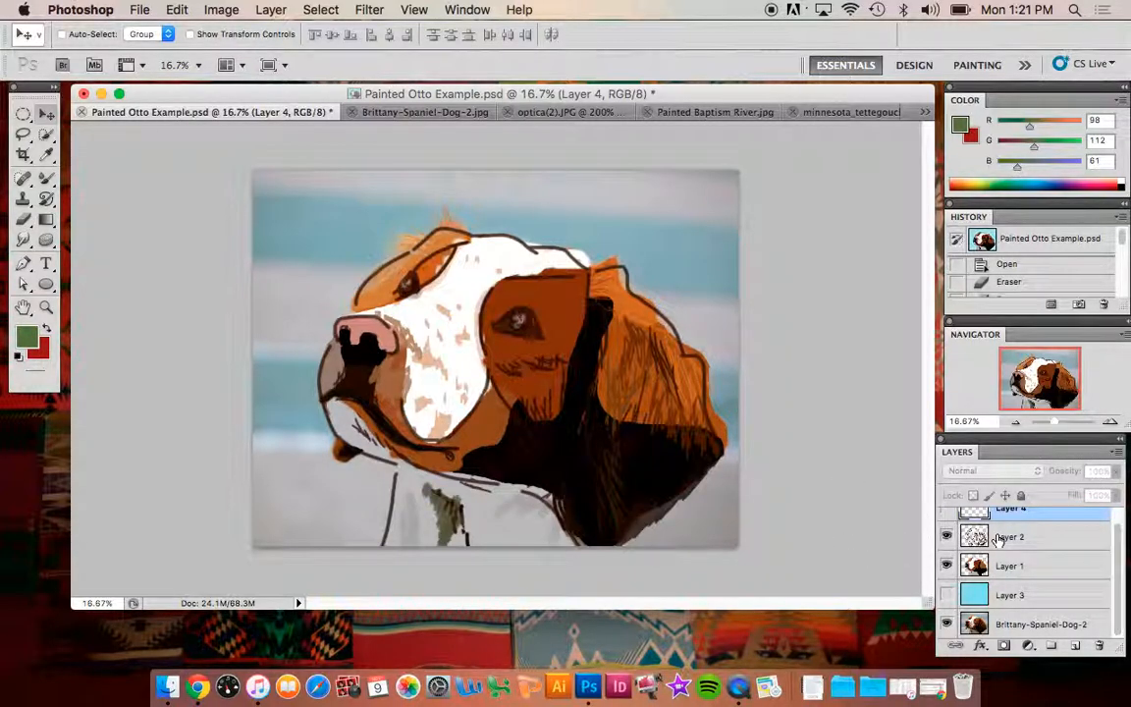
{"action": "scroll", "coordinate": [1051, 550], "scroll_direction": "up", "scroll_amount": 1}
{"action": "scroll", "coordinate": [1024, 550], "scroll_direction": "up", "scroll_amount": 2}
{"action": "scroll", "coordinate": [1032, 556], "scroll_direction": "up", "scroll_amount": 1}
{"action": "left_click", "coordinate": [946, 607]}
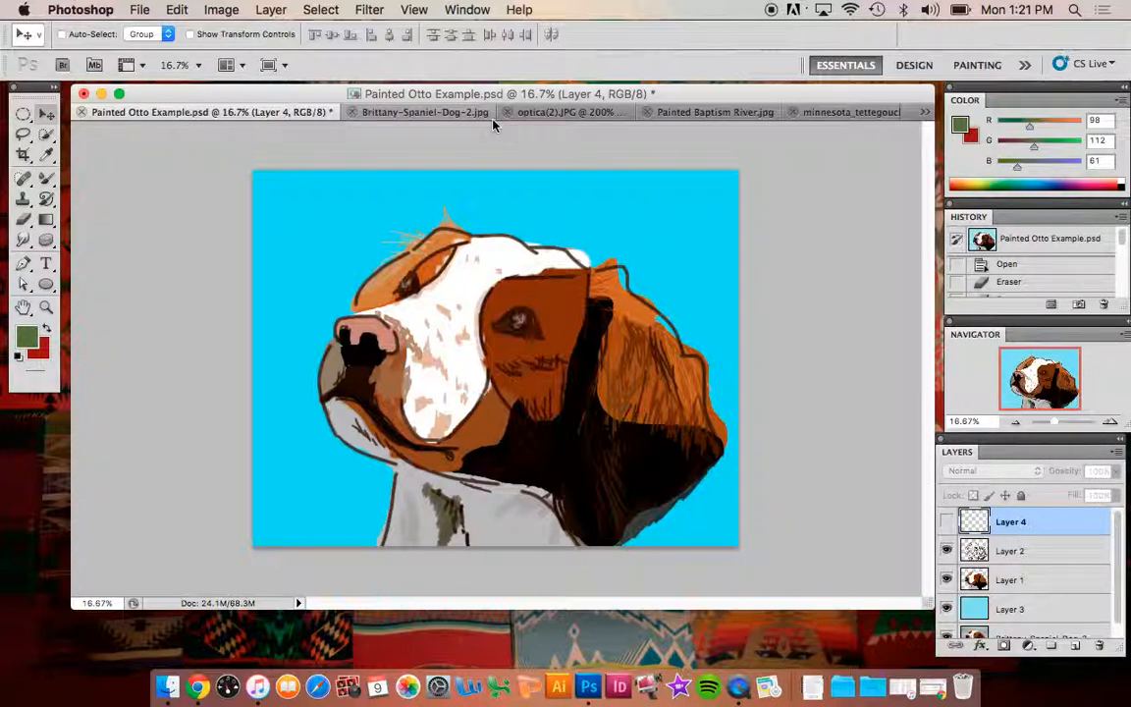
Step: Switch to Painted Baptism River.jpg, activate the Mixer Brush tool and look at the related brush tools
{"action": "left_click", "coordinate": [728, 116]}
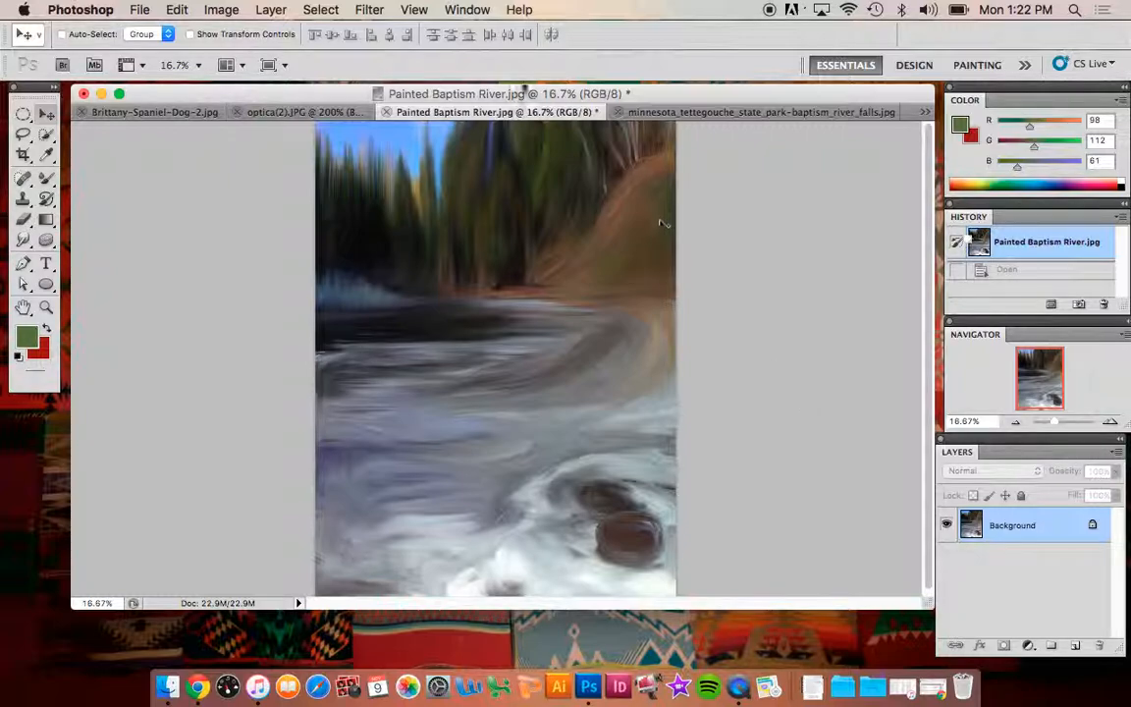
{"action": "left_click", "coordinate": [46, 180]}
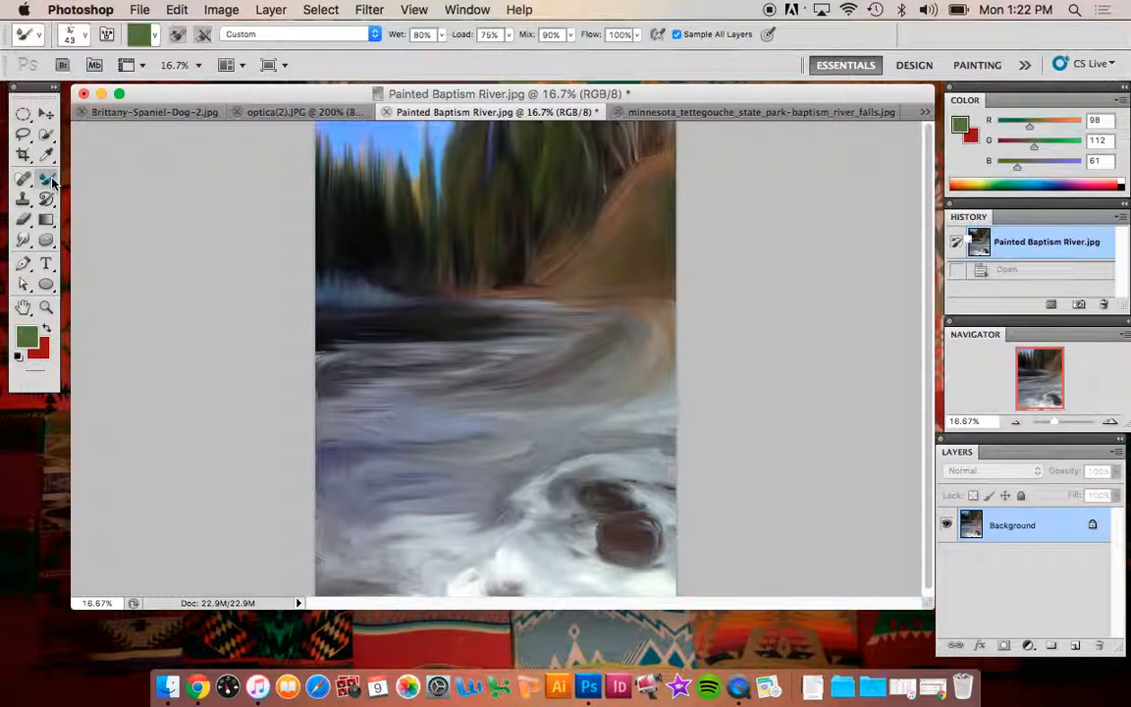
{"action": "left_click", "coordinate": [52, 182]}
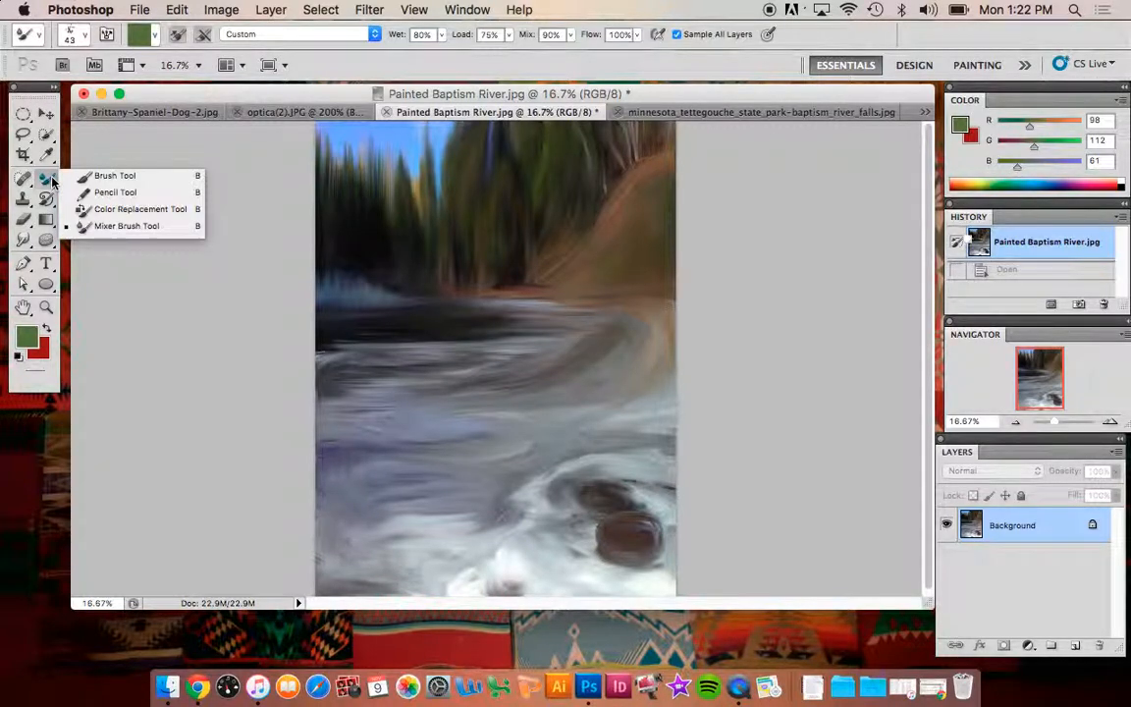
{"action": "left_click", "coordinate": [53, 181]}
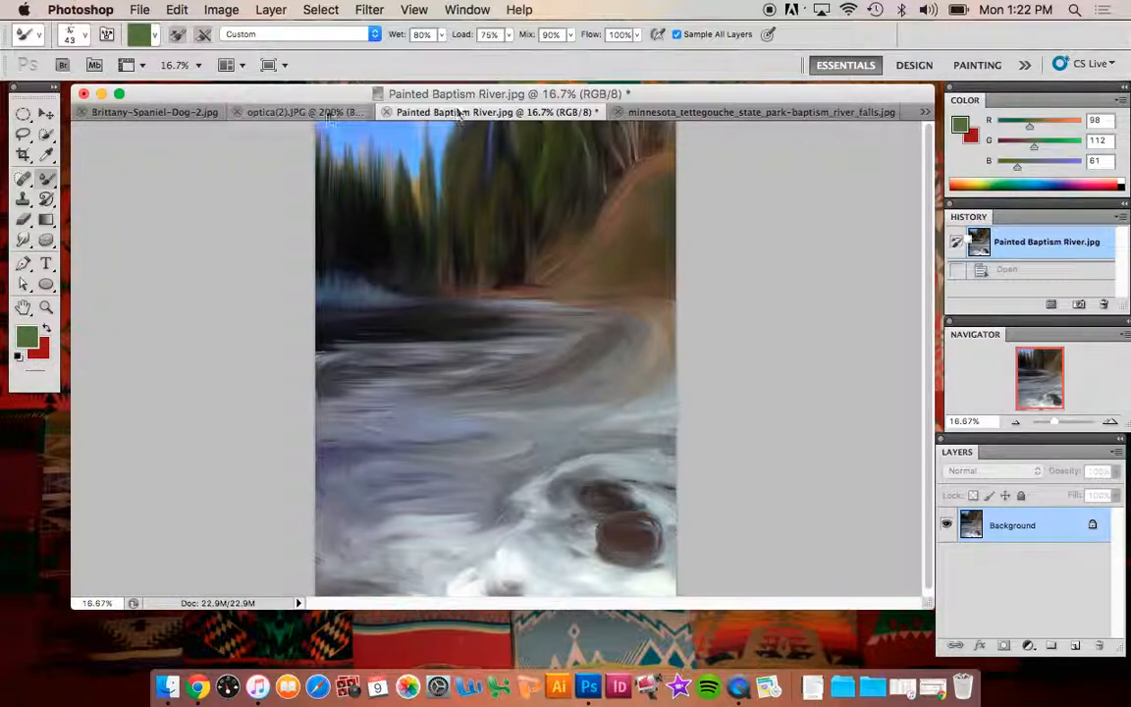
Step: Create a new blank document with a white background
{"action": "left_click", "coordinate": [140, 10]}
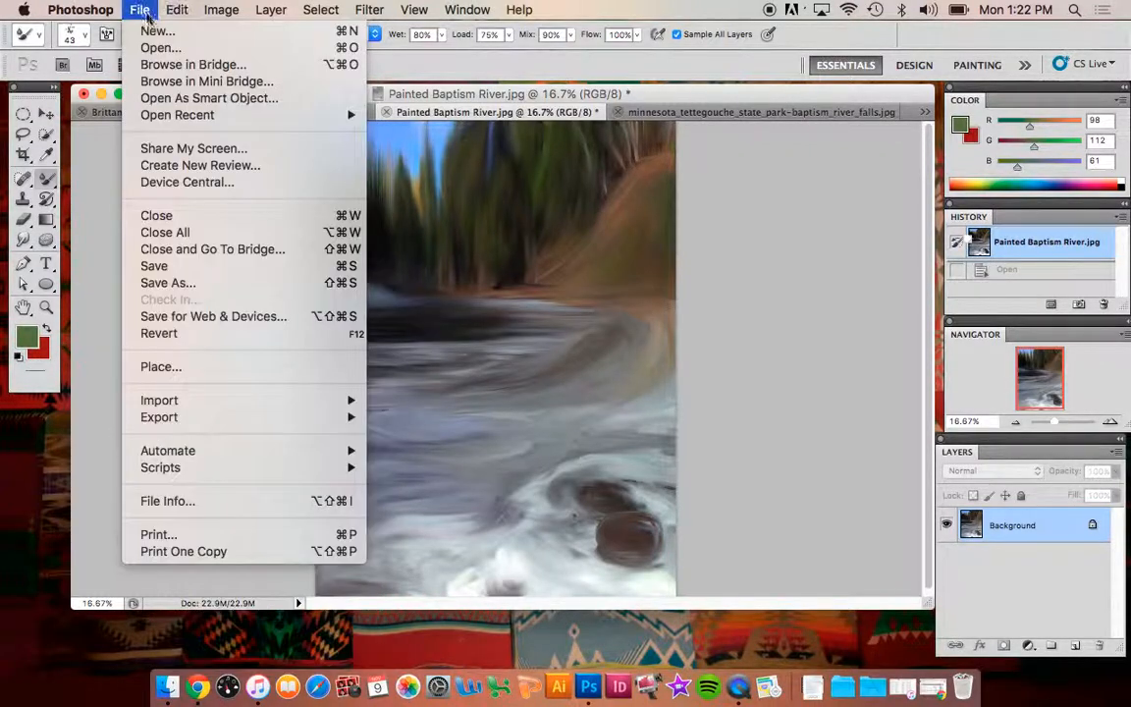
{"action": "left_click", "coordinate": [183, 34]}
{"action": "left_click", "coordinate": [761, 214]}
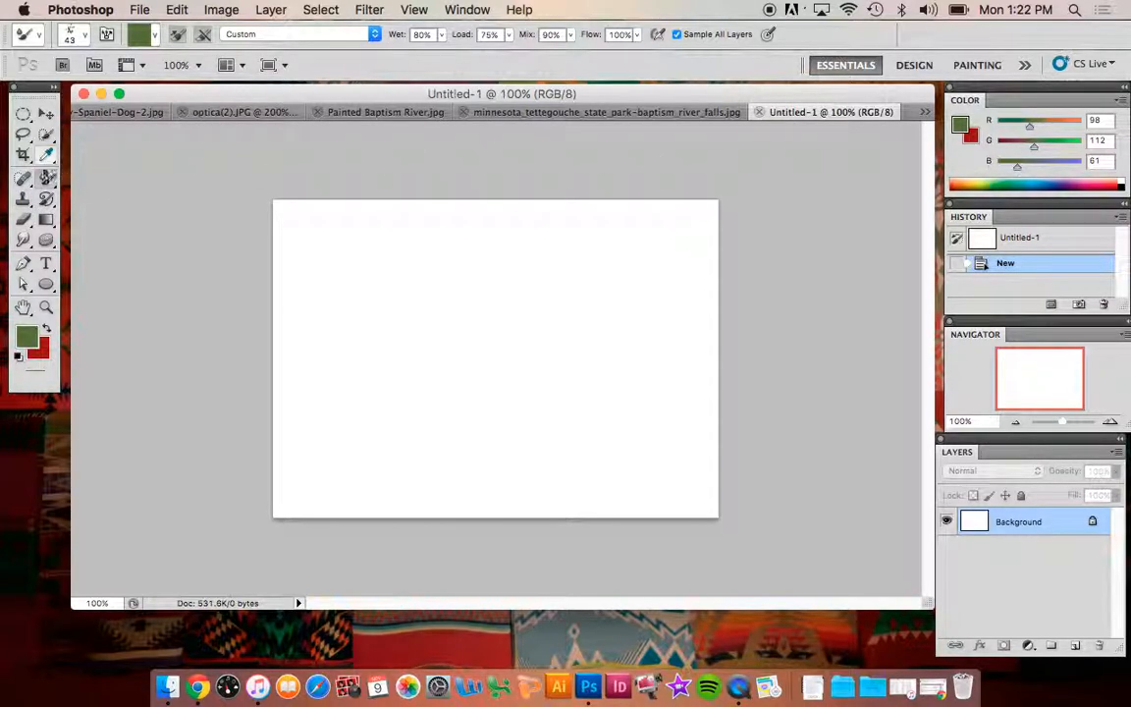
Step: Switch to the regular Brush tool, set its size to 33 px and browse the available brush tips
{"action": "left_click", "coordinate": [44, 183]}
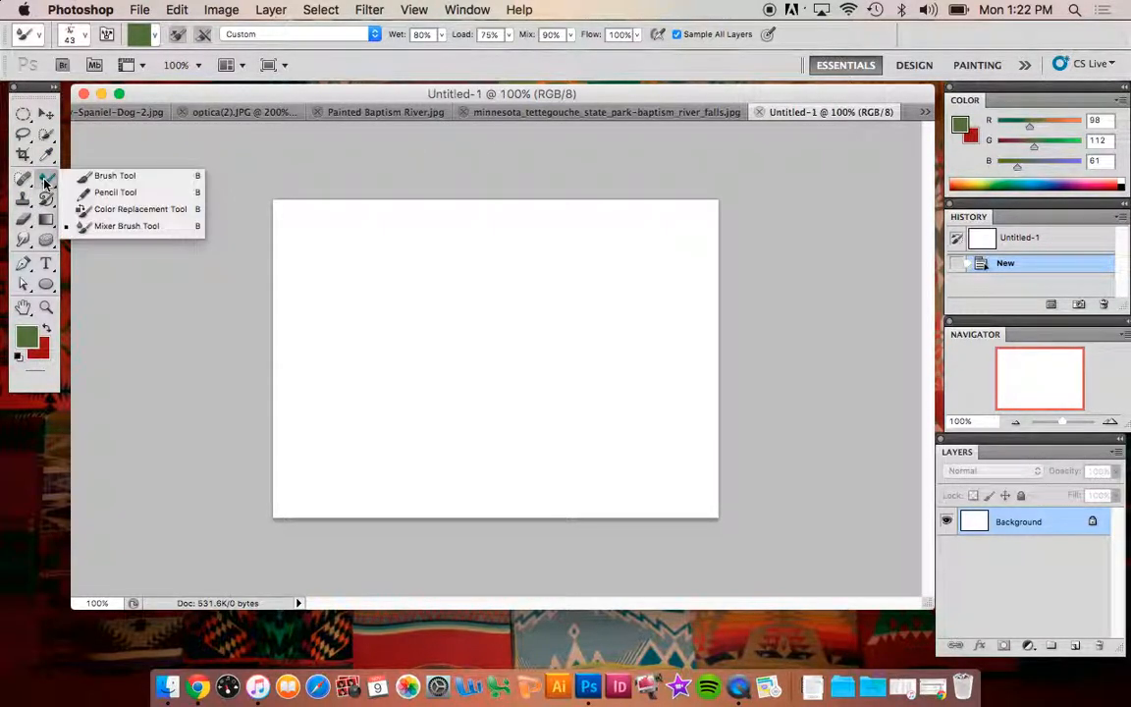
{"action": "left_click", "coordinate": [116, 179]}
{"action": "left_click", "coordinate": [114, 177]}
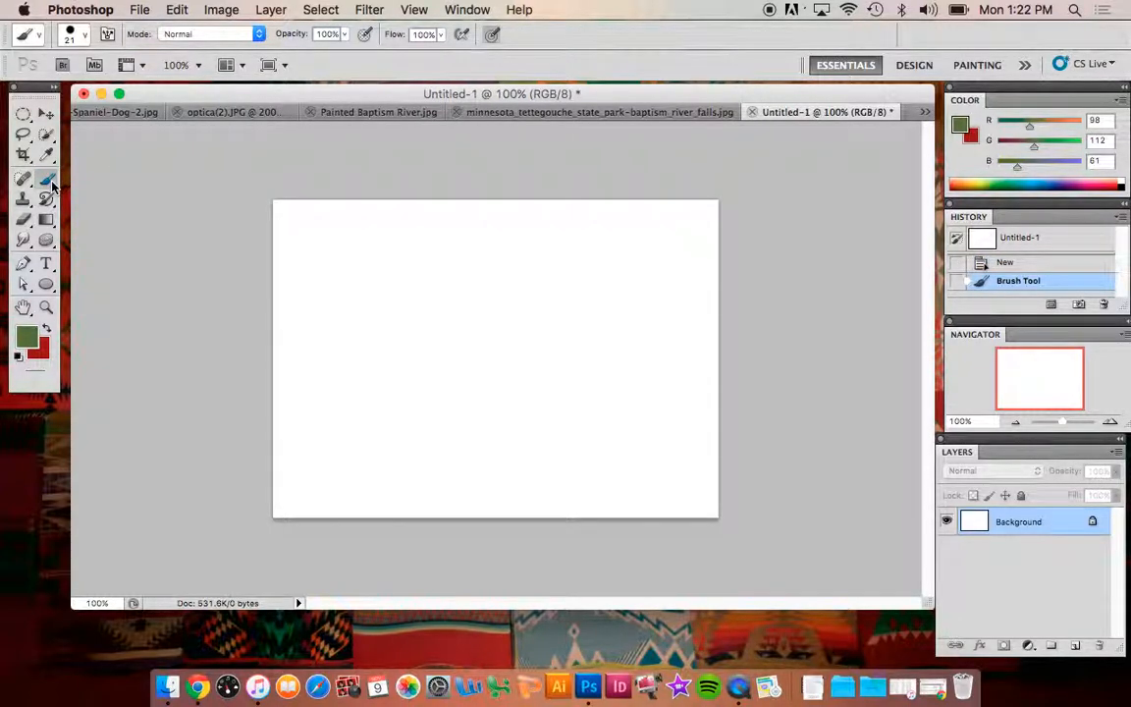
{"action": "right_click", "coordinate": [416, 277]}
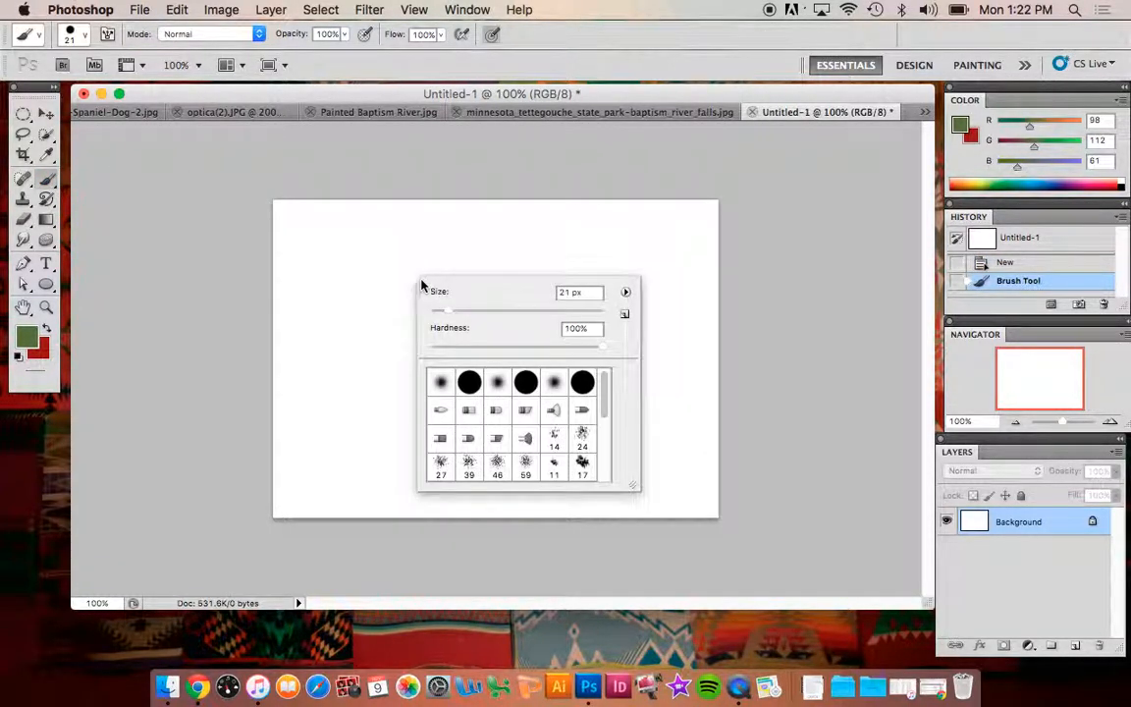
{"action": "left_click_drag", "start_coordinate": [472, 314], "coordinate": [497, 313]}
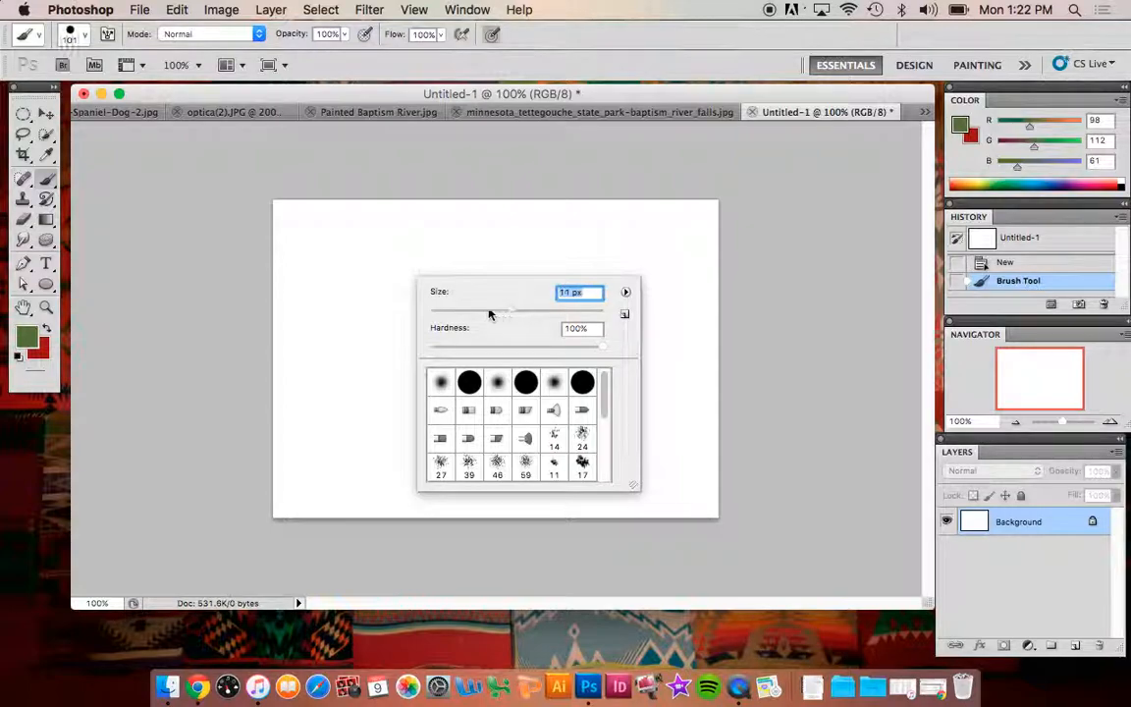
{"action": "scroll", "coordinate": [584, 461], "scroll_direction": "down", "scroll_amount": 8}
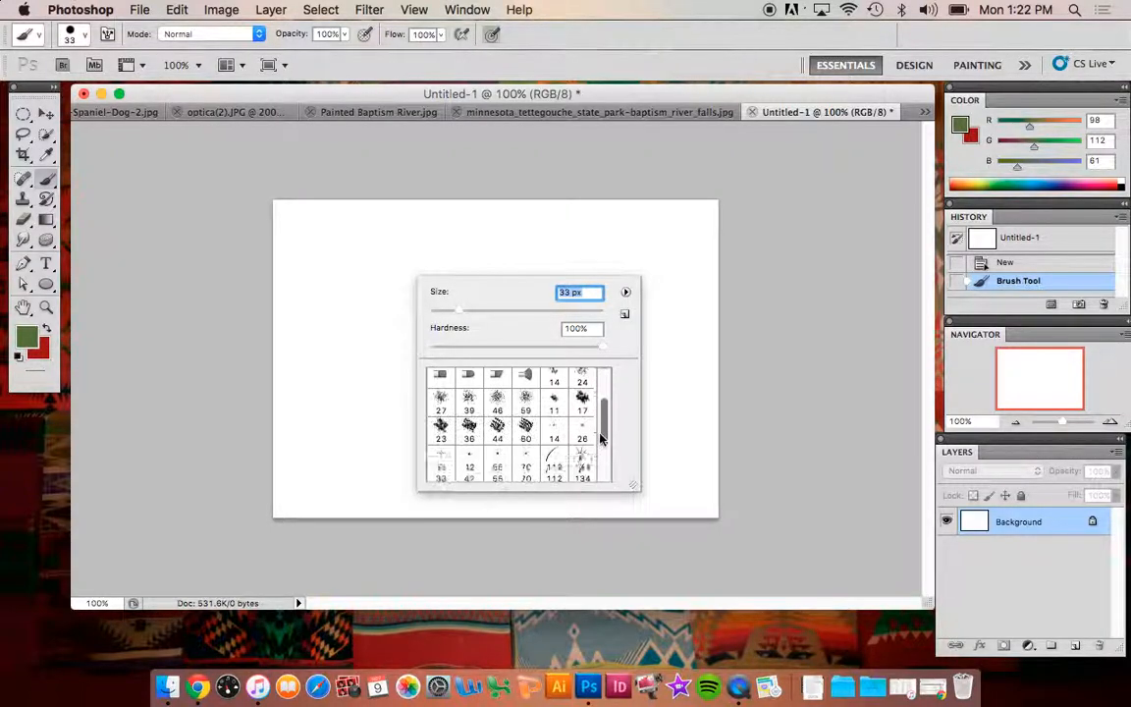
{"action": "scroll", "coordinate": [597, 481], "scroll_direction": "up", "scroll_amount": 8}
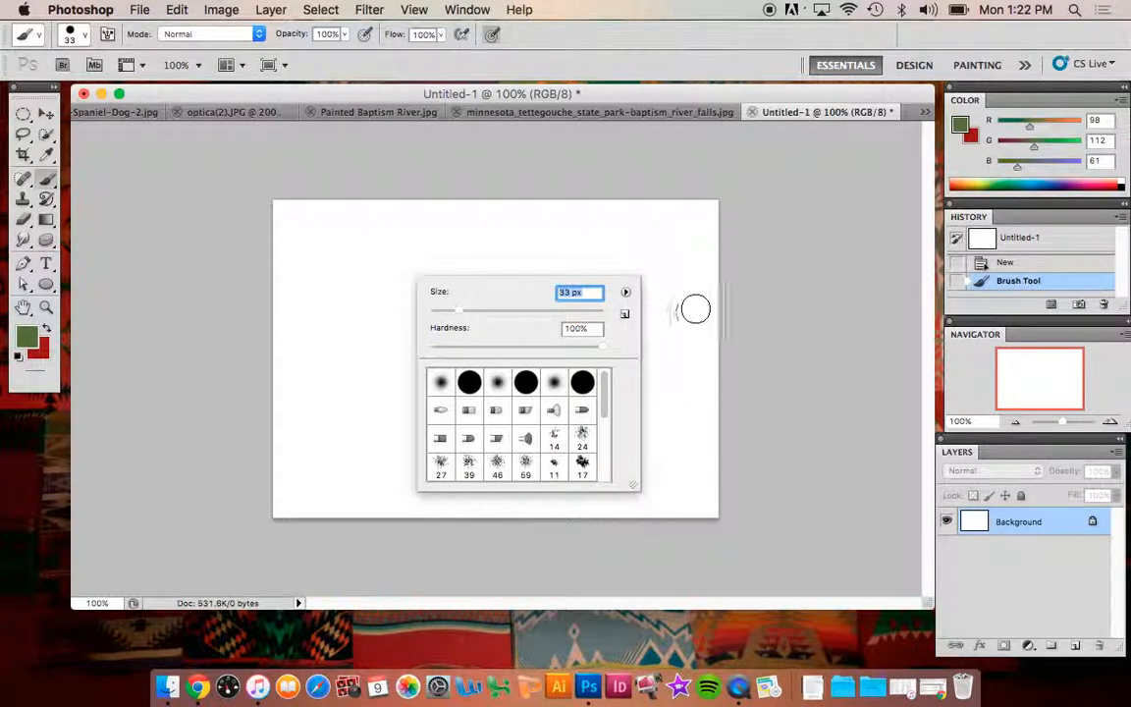
Step: Open the detailed brush settings and set the brush tip size to 42 px
{"action": "left_click", "coordinate": [465, 9]}
{"action": "left_click", "coordinate": [467, 9]}
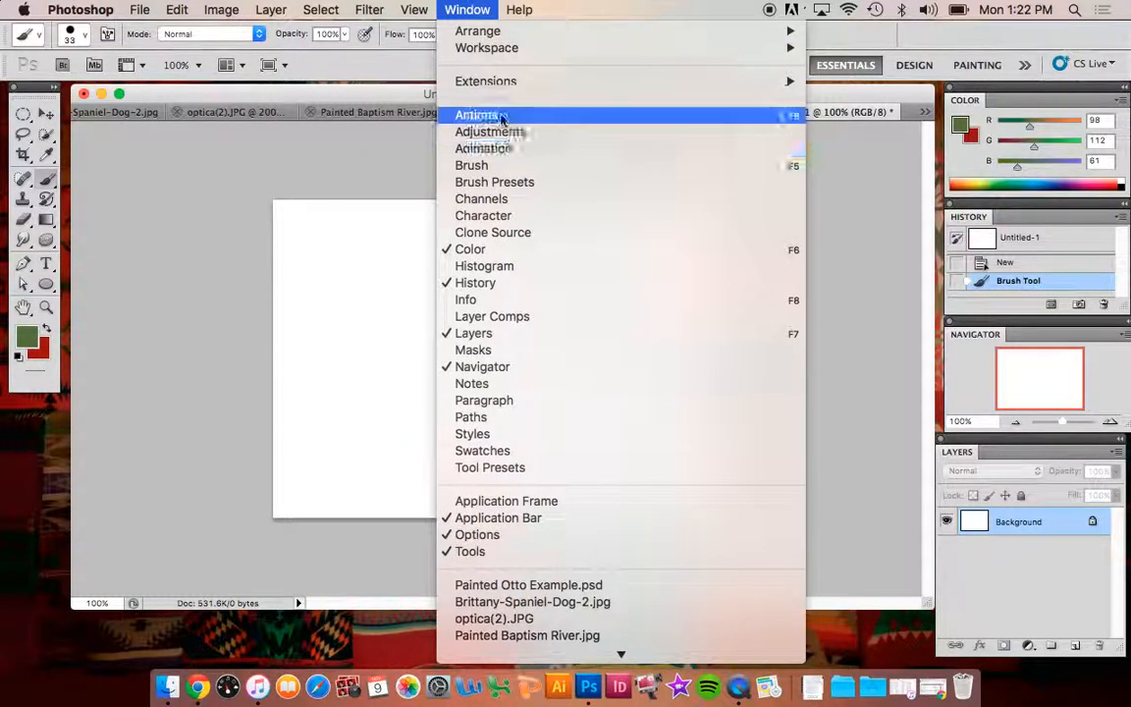
{"action": "left_click", "coordinate": [450, 165]}
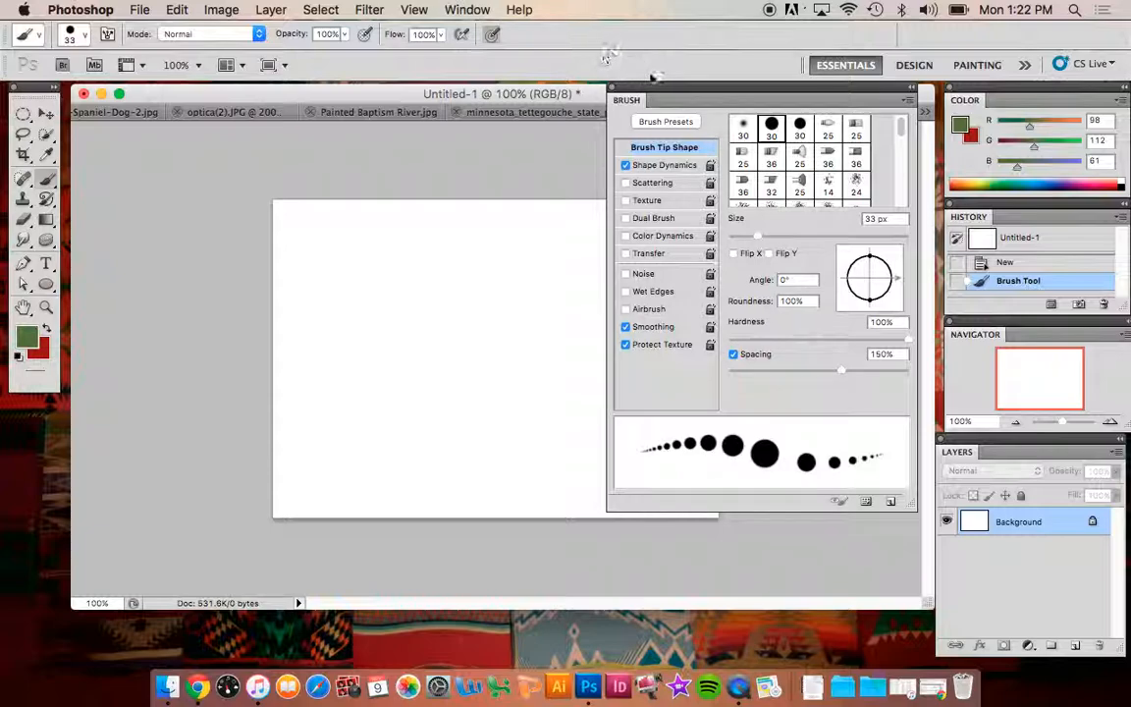
{"action": "left_click_drag", "start_coordinate": [653, 95], "coordinate": [671, 132]}
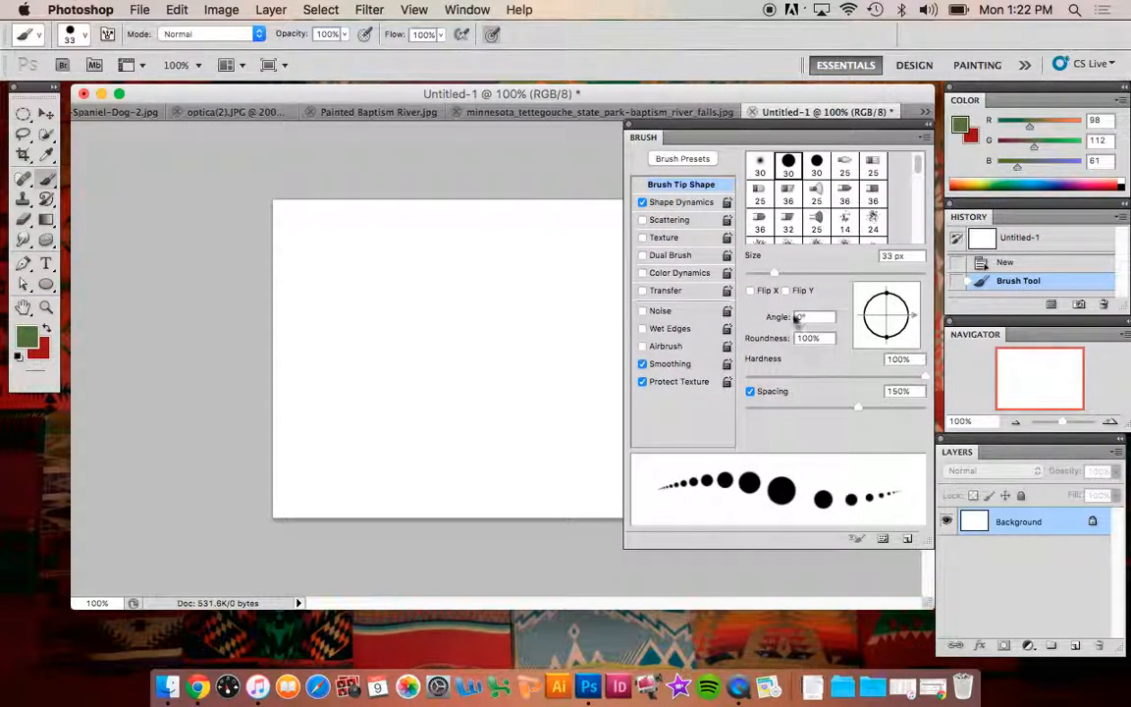
{"action": "left_click_drag", "start_coordinate": [777, 277], "coordinate": [783, 274]}
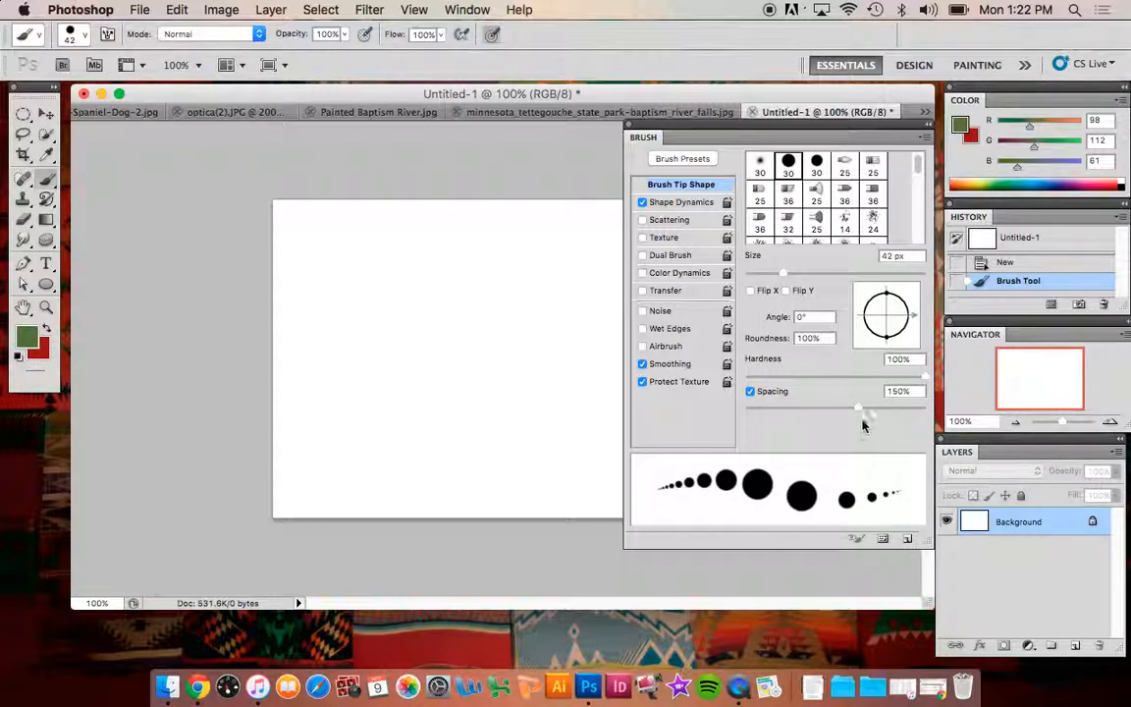
Step: Set the brush spacing to 192% and paint a dotted zigzag test stroke across the middle of the canvas
{"action": "left_click_drag", "start_coordinate": [858, 417], "coordinate": [737, 416]}
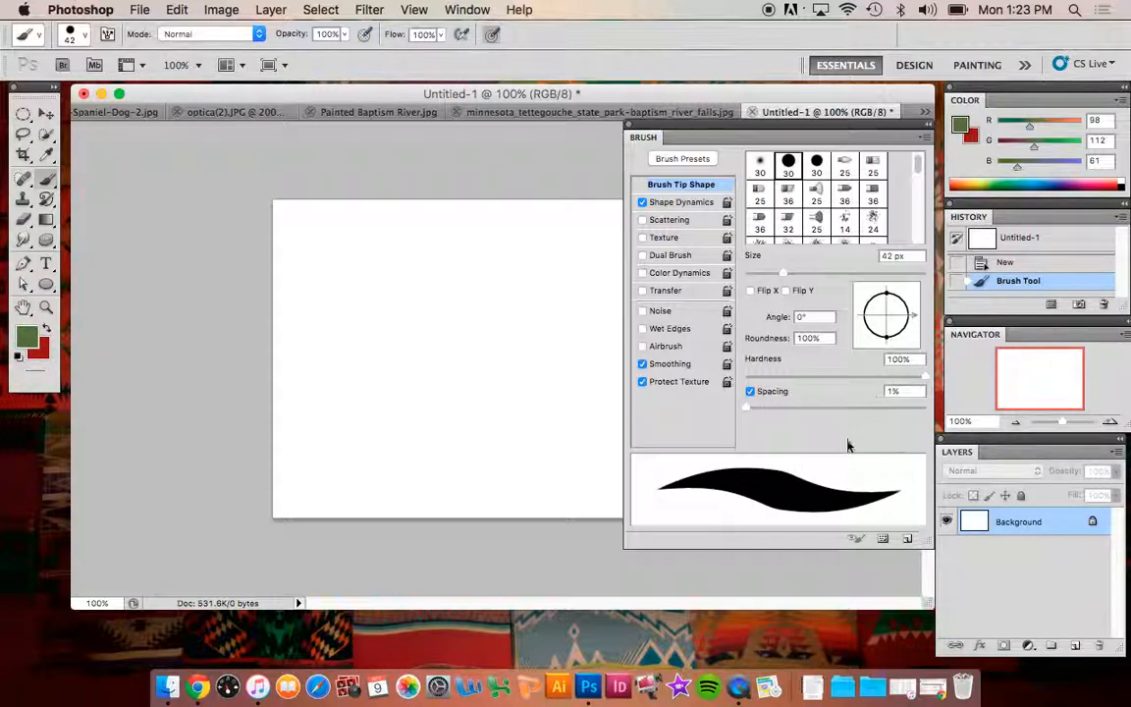
{"action": "left_click_drag", "start_coordinate": [782, 408], "coordinate": [876, 407]}
{"action": "mouse_move", "coordinate": [370, 373]}
{"action": "left_mouse_down"}
{"action": "mouse_move", "coordinate": [412, 310]}
{"action": "mouse_move", "coordinate": [478, 364]}
{"action": "mouse_move", "coordinate": [558, 328]}
{"action": "mouse_move", "coordinate": [566, 299]}
{"action": "left_mouse_up"}
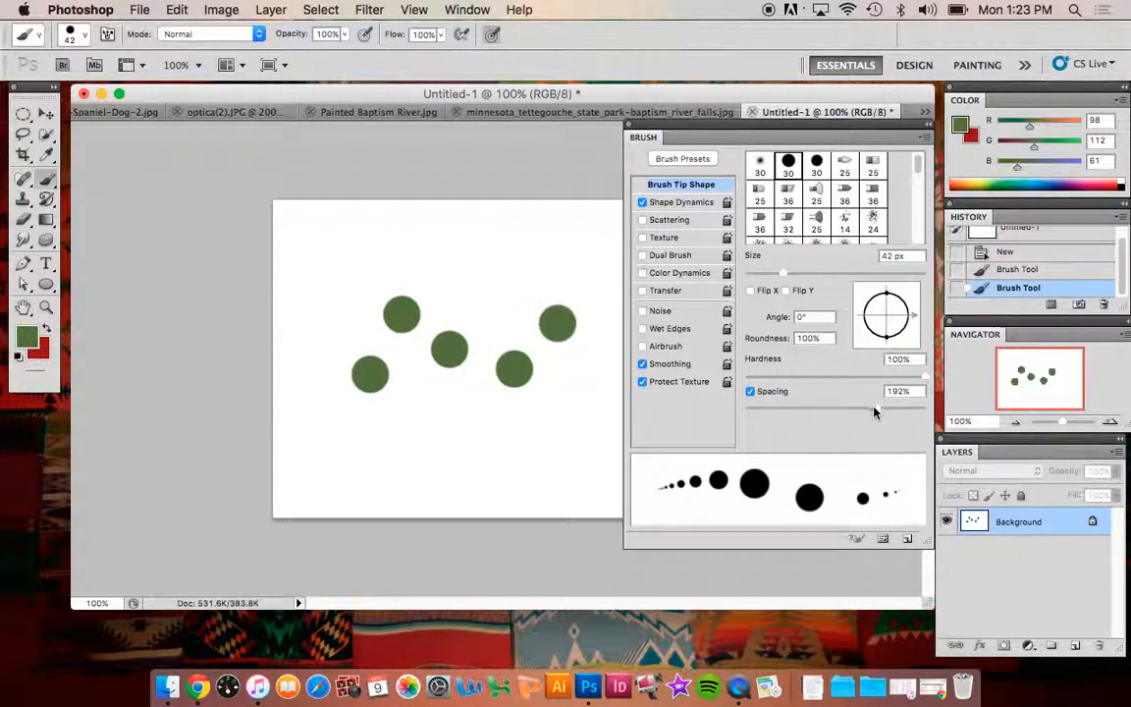
Step: Paint two more test strokes, one above the dots at 52% spacing and one below them at 1% spacing
{"action": "left_click_drag", "start_coordinate": [879, 407], "coordinate": [791, 408]}
{"action": "mouse_move", "coordinate": [385, 279]}
{"action": "left_mouse_down"}
{"action": "mouse_move", "coordinate": [443, 252]}
{"action": "mouse_move", "coordinate": [496, 268]}
{"action": "mouse_move", "coordinate": [535, 253]}
{"action": "left_mouse_up"}
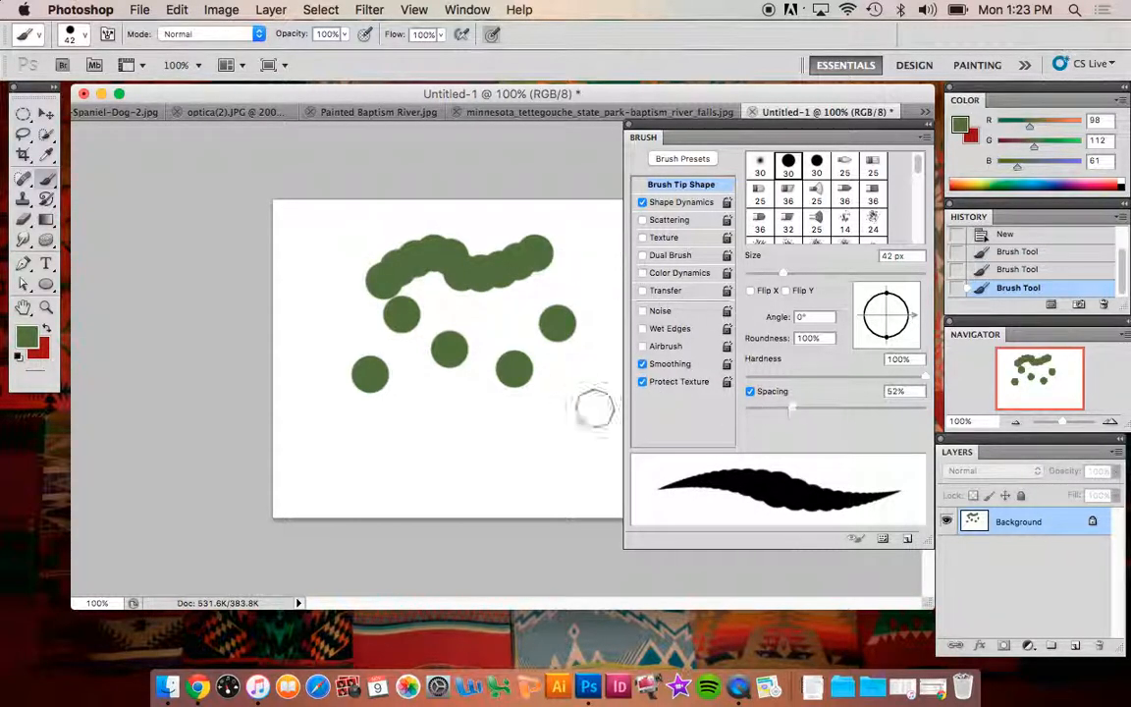
{"action": "left_click_drag", "start_coordinate": [791, 410], "coordinate": [747, 407]}
{"action": "left_click_drag", "start_coordinate": [461, 450], "coordinate": [629, 425]}
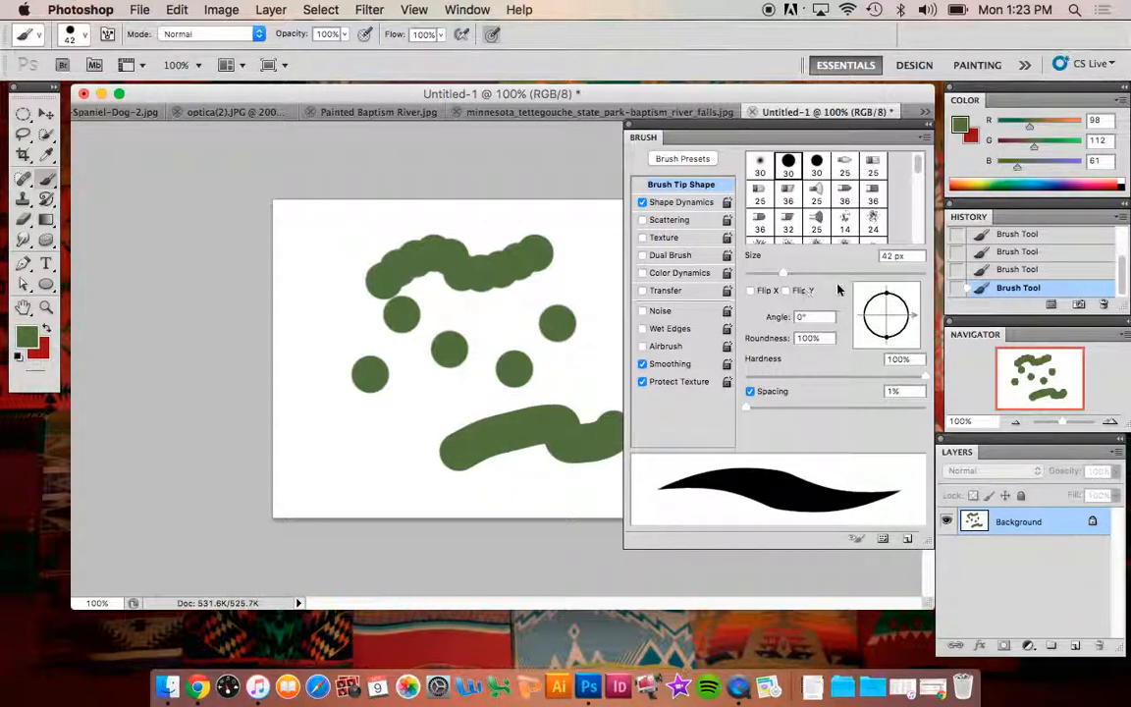
Step: Flatten the brush tip to 20% roundness and paint a long zigzag stroke from the upper left to the lower right
{"action": "left_click_drag", "start_coordinate": [889, 299], "coordinate": [886, 316]}
{"action": "mouse_move", "coordinate": [278, 241]}
{"action": "left_mouse_down"}
{"action": "mouse_move", "coordinate": [332, 249]}
{"action": "mouse_move", "coordinate": [310, 311]}
{"action": "mouse_move", "coordinate": [377, 297]}
{"action": "mouse_move", "coordinate": [357, 345]}
{"action": "mouse_move", "coordinate": [490, 348]}
{"action": "mouse_move", "coordinate": [433, 449]}
{"action": "mouse_move", "coordinate": [570, 447]}
{"action": "mouse_move", "coordinate": [628, 489]}
{"action": "left_mouse_up"}
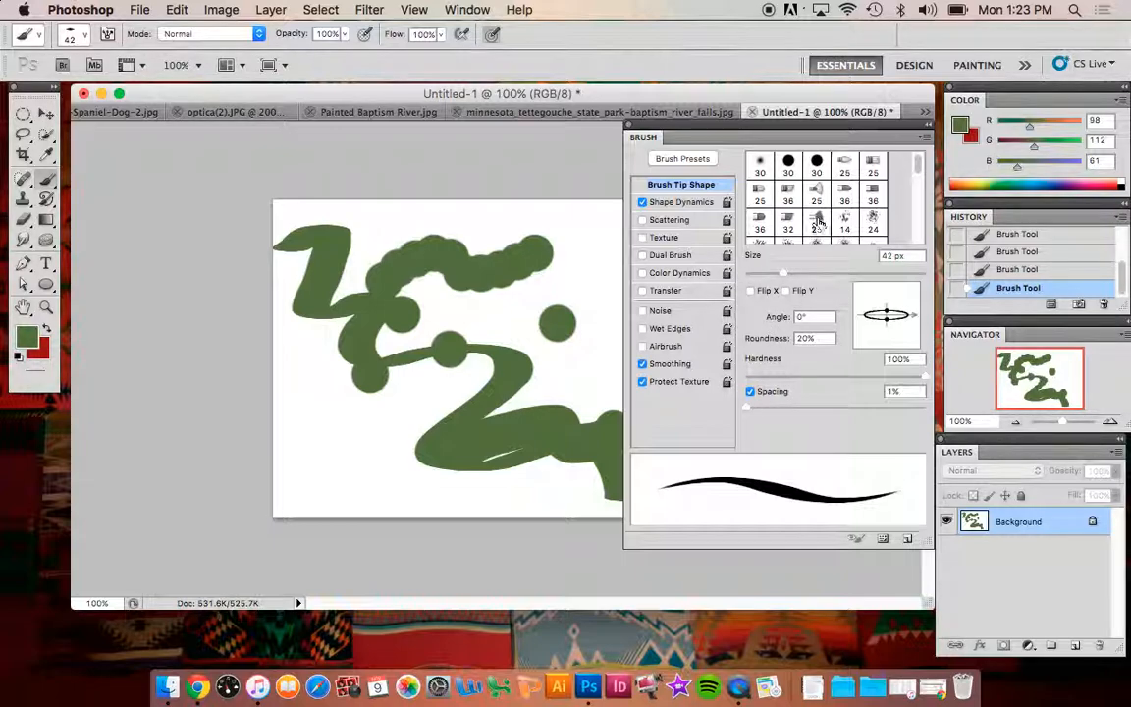
Step: Choose the 29 px star preset from the brush presets and paint scattered star strokes across the canvas
{"action": "left_click", "coordinate": [678, 160]}
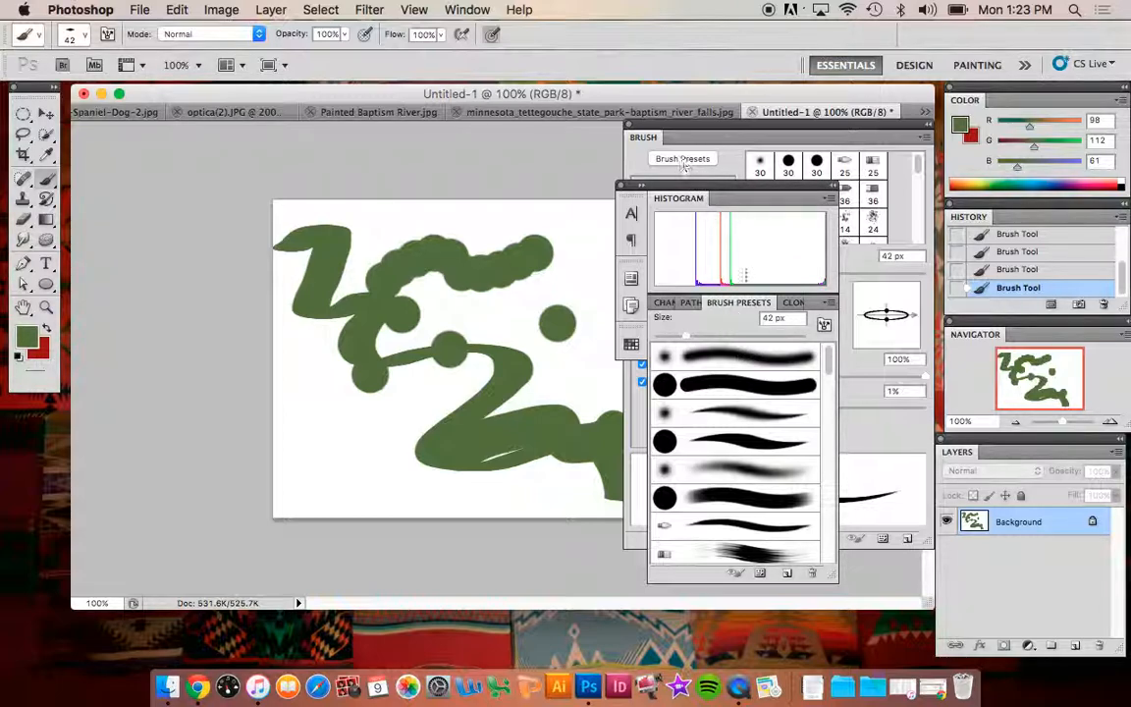
{"action": "scroll", "coordinate": [747, 434], "scroll_direction": "down", "scroll_amount": 3}
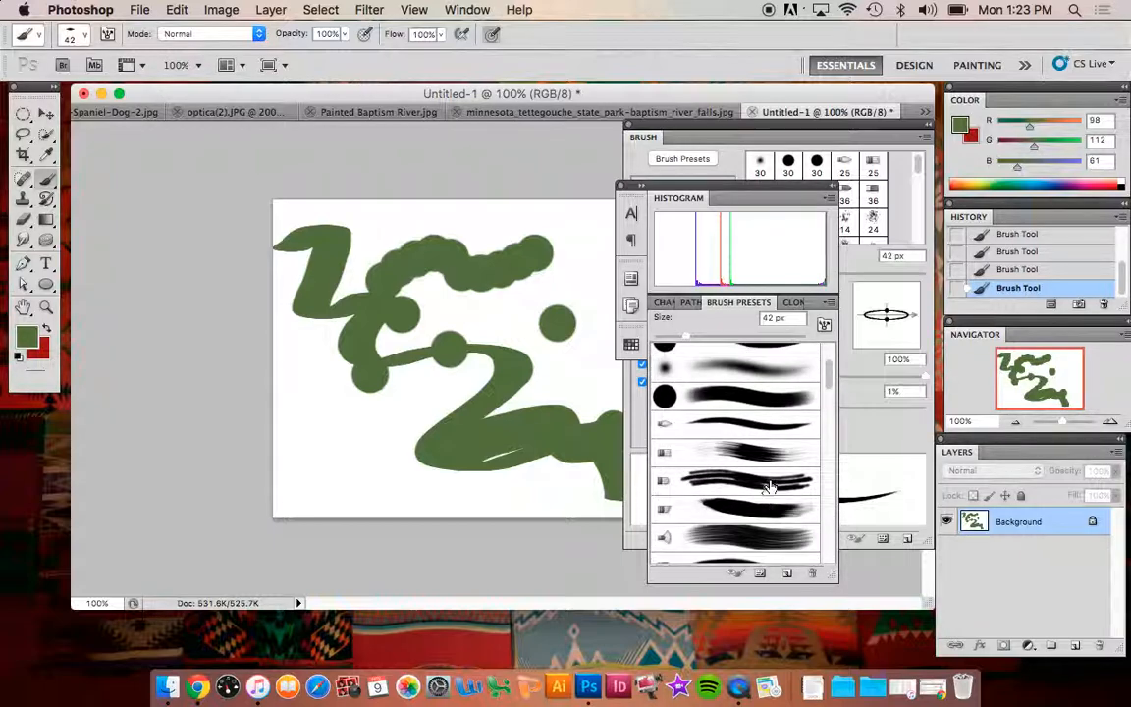
{"action": "scroll", "coordinate": [769, 488], "scroll_direction": "down", "scroll_amount": 5}
{"action": "scroll", "coordinate": [767, 478], "scroll_direction": "down", "scroll_amount": 5}
{"action": "scroll", "coordinate": [752, 505], "scroll_direction": "down", "scroll_amount": 5}
{"action": "scroll", "coordinate": [757, 504], "scroll_direction": "down", "scroll_amount": 2}
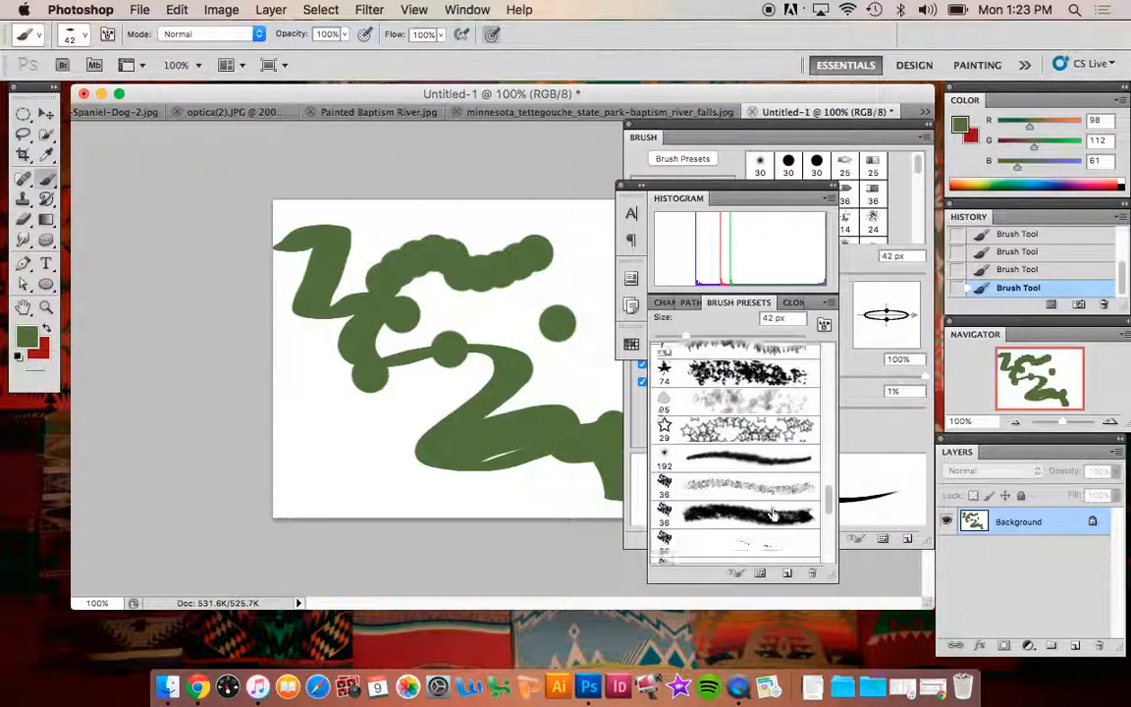
{"action": "left_click", "coordinate": [750, 432]}
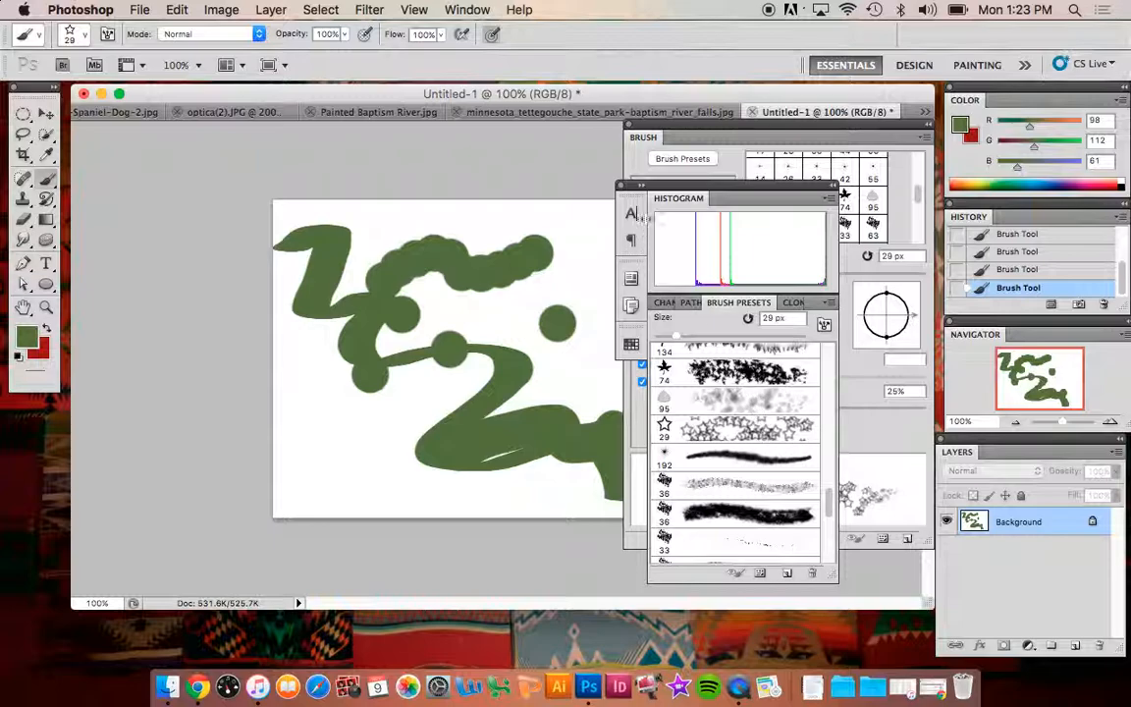
{"action": "left_click", "coordinate": [623, 187]}
{"action": "mouse_move", "coordinate": [335, 447]}
{"action": "left_mouse_down"}
{"action": "mouse_move", "coordinate": [399, 391]}
{"action": "mouse_move", "coordinate": [423, 456]}
{"action": "mouse_move", "coordinate": [543, 500]}
{"action": "mouse_move", "coordinate": [545, 294]}
{"action": "mouse_move", "coordinate": [462, 221]}
{"action": "mouse_move", "coordinate": [452, 245]}
{"action": "left_mouse_up"}
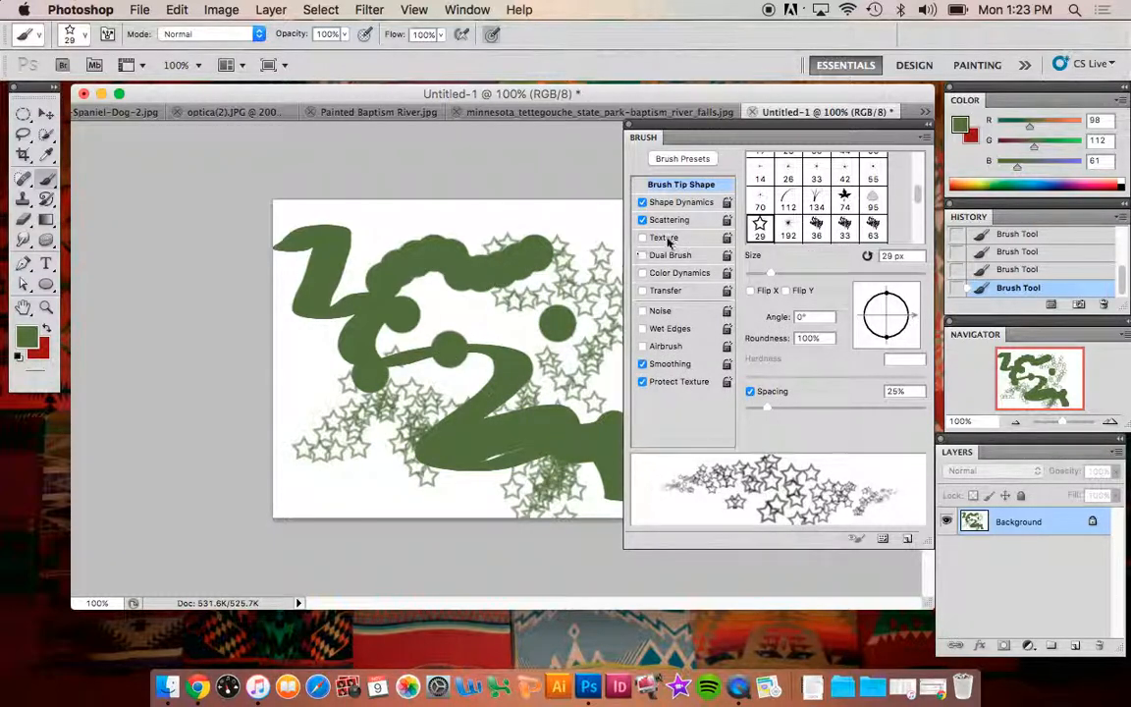
Step: Turn off Scattering and paint star test strokes, and enable Airbrush for a zigzag stroke down the canvas's left side
{"action": "left_click", "coordinate": [643, 221]}
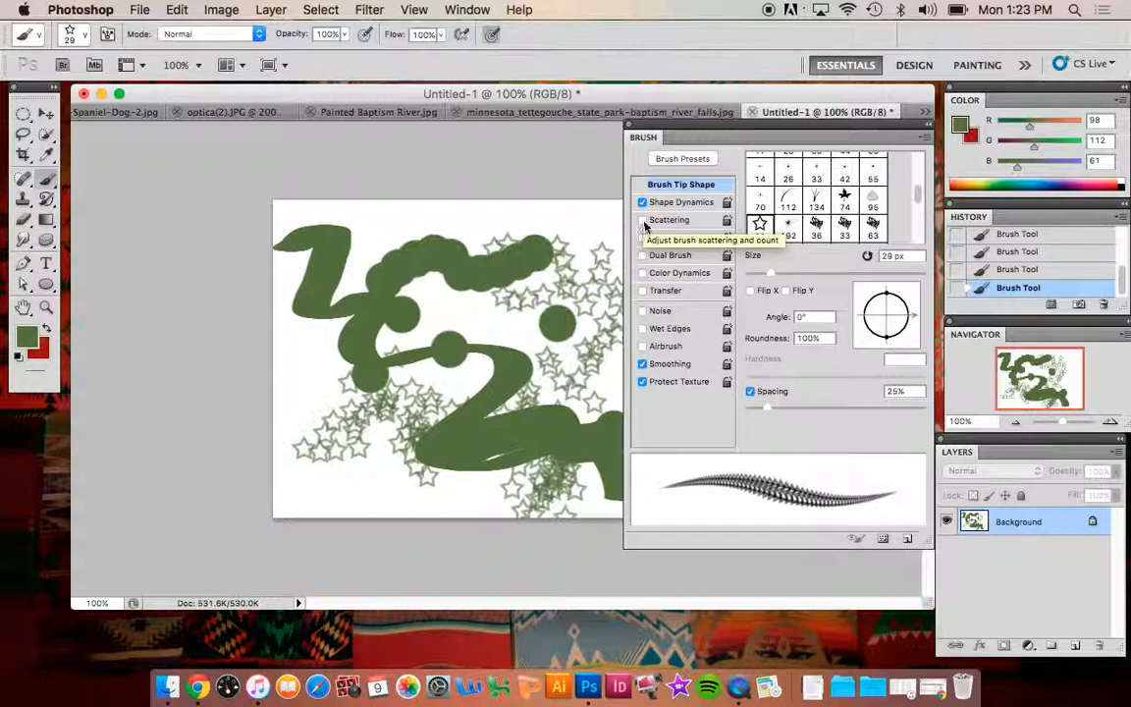
{"action": "mouse_move", "coordinate": [315, 235]}
{"action": "left_mouse_down"}
{"action": "mouse_move", "coordinate": [383, 206]}
{"action": "mouse_move", "coordinate": [373, 304]}
{"action": "mouse_move", "coordinate": [442, 378]}
{"action": "left_mouse_up"}
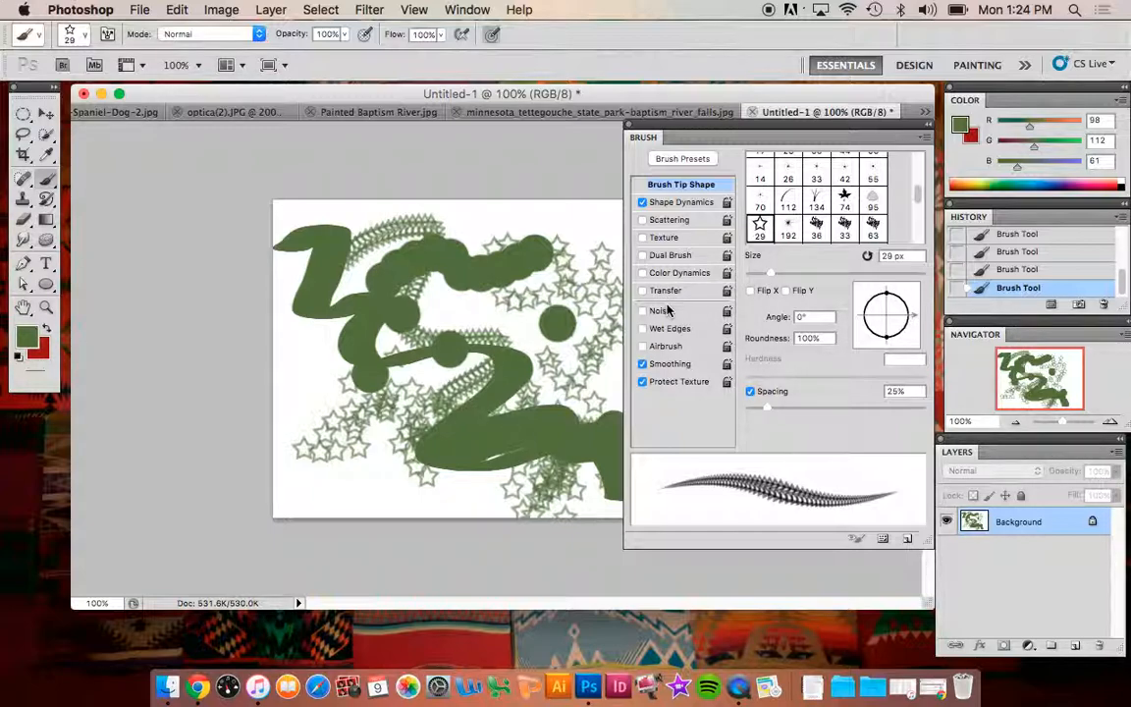
{"action": "left_click", "coordinate": [643, 346]}
{"action": "mouse_move", "coordinate": [279, 376]}
{"action": "left_mouse_down"}
{"action": "mouse_move", "coordinate": [335, 356]}
{"action": "mouse_move", "coordinate": [306, 450]}
{"action": "mouse_move", "coordinate": [391, 491]}
{"action": "left_mouse_up"}
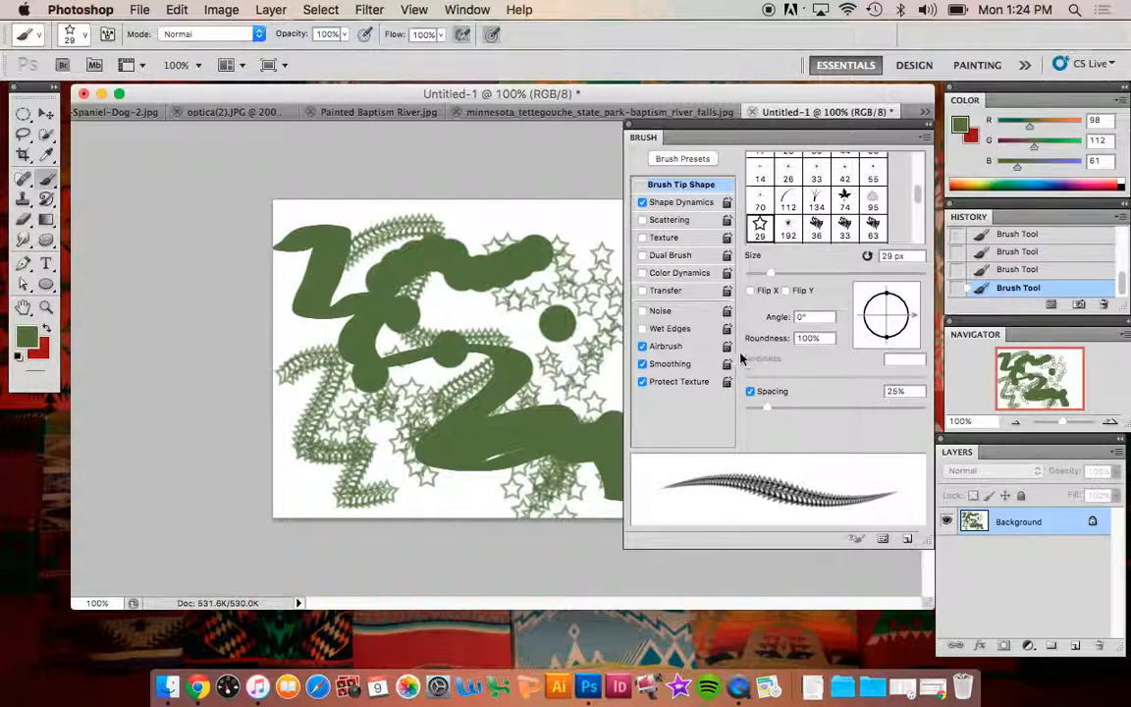
Step: Flatten the star tip to 24% roundness and paint strokes along the top of the canvas
{"action": "left_click_drag", "start_coordinate": [888, 302], "coordinate": [887, 314]}
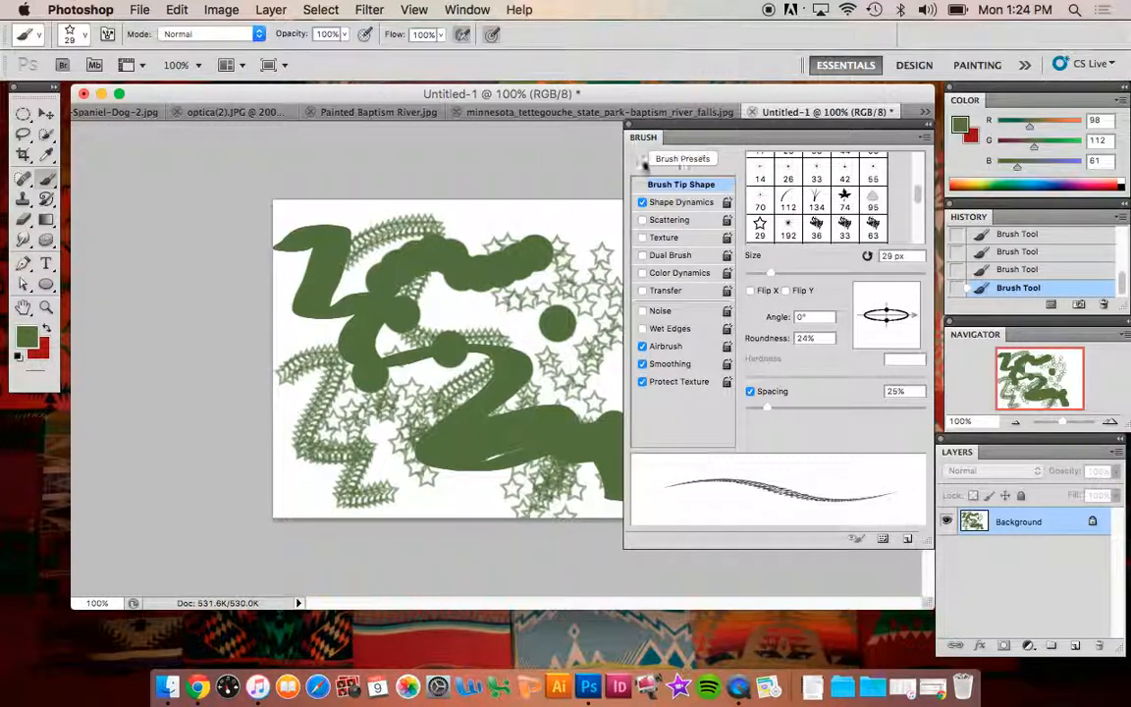
{"action": "mouse_move", "coordinate": [348, 220]}
{"action": "left_mouse_down"}
{"action": "mouse_move", "coordinate": [401, 215]}
{"action": "mouse_move", "coordinate": [370, 267]}
{"action": "mouse_move", "coordinate": [520, 235]}
{"action": "left_mouse_up"}
Step: Select the 112 px grass-blade tip, paint grass strokes over the lower left and centre of the canvas, and close the brush settings
{"action": "scroll", "coordinate": [845, 218], "scroll_direction": "down", "scroll_amount": 4}
{"action": "scroll", "coordinate": [828, 225], "scroll_direction": "up", "scroll_amount": 4}
{"action": "scroll", "coordinate": [817, 214], "scroll_direction": "up", "scroll_amount": 2}
{"action": "left_click", "coordinate": [788, 206]}
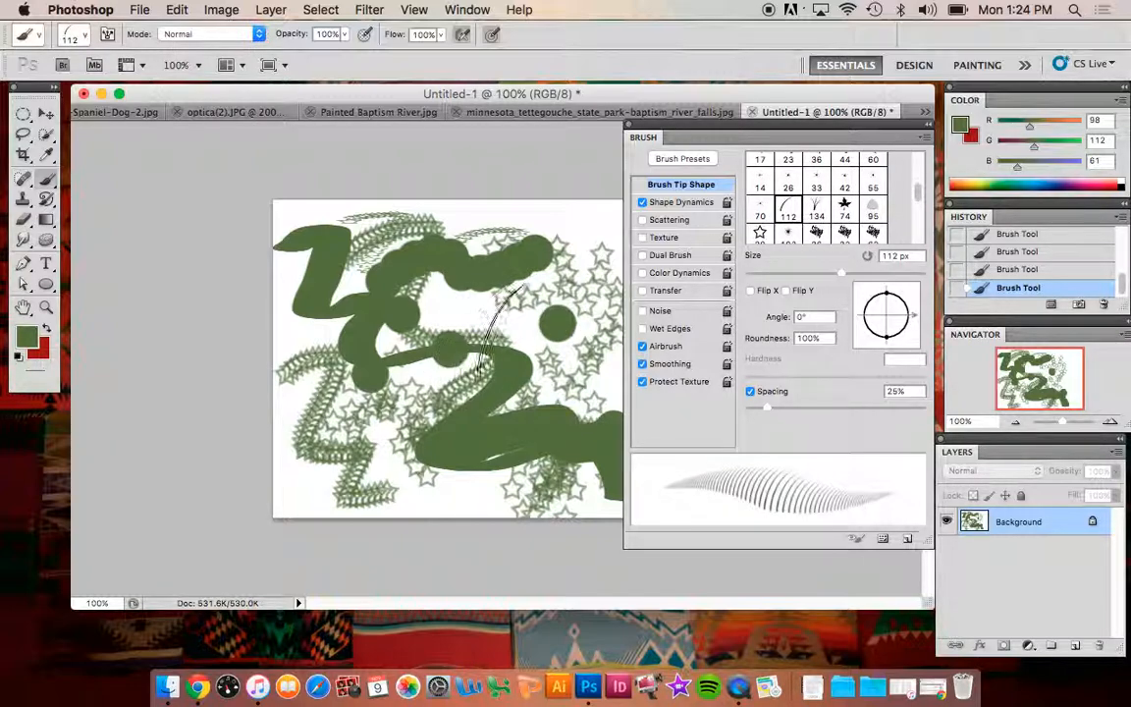
{"action": "mouse_move", "coordinate": [285, 334]}
{"action": "left_mouse_down"}
{"action": "mouse_move", "coordinate": [299, 433]}
{"action": "mouse_move", "coordinate": [383, 461]}
{"action": "mouse_move", "coordinate": [425, 442]}
{"action": "mouse_move", "coordinate": [325, 422]}
{"action": "mouse_move", "coordinate": [418, 398]}
{"action": "mouse_move", "coordinate": [310, 397]}
{"action": "mouse_move", "coordinate": [344, 403]}
{"action": "mouse_move", "coordinate": [467, 363]}
{"action": "left_mouse_up"}
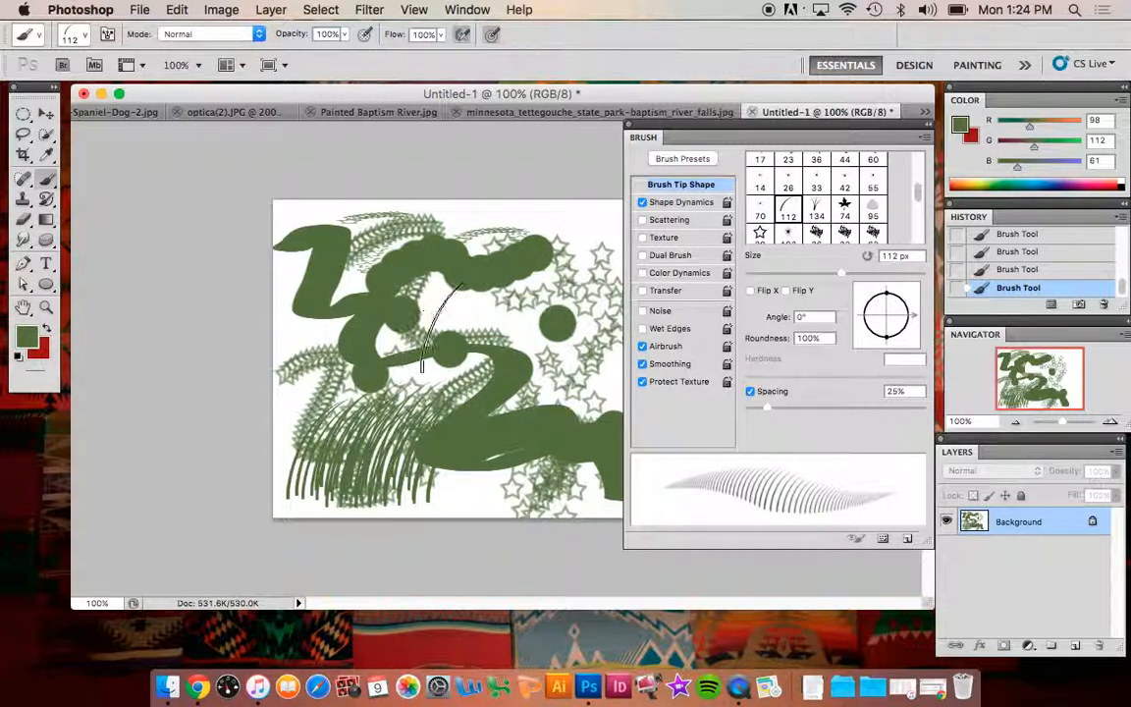
{"action": "mouse_move", "coordinate": [393, 280]}
{"action": "left_mouse_down"}
{"action": "mouse_move", "coordinate": [488, 344]}
{"action": "mouse_move", "coordinate": [413, 324]}
{"action": "mouse_move", "coordinate": [452, 295]}
{"action": "mouse_move", "coordinate": [393, 334]}
{"action": "mouse_move", "coordinate": [463, 381]}
{"action": "mouse_move", "coordinate": [413, 325]}
{"action": "mouse_move", "coordinate": [473, 311]}
{"action": "mouse_move", "coordinate": [406, 326]}
{"action": "mouse_move", "coordinate": [538, 356]}
{"action": "left_mouse_up"}
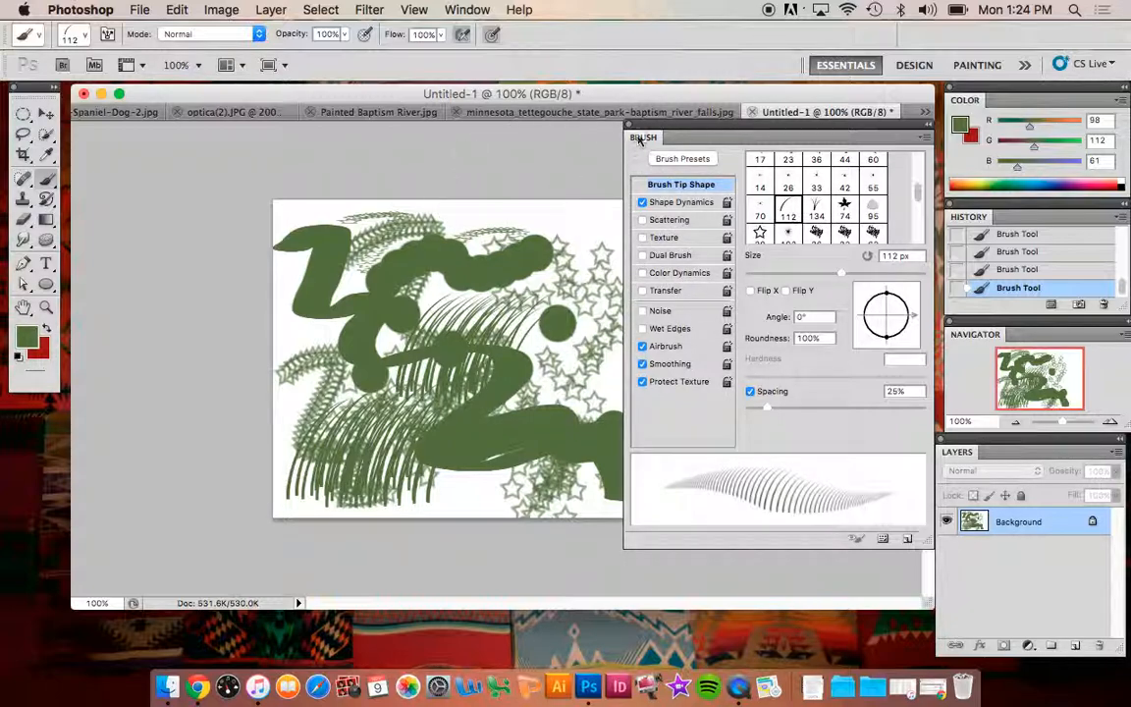
{"action": "key", "text": "F5"}
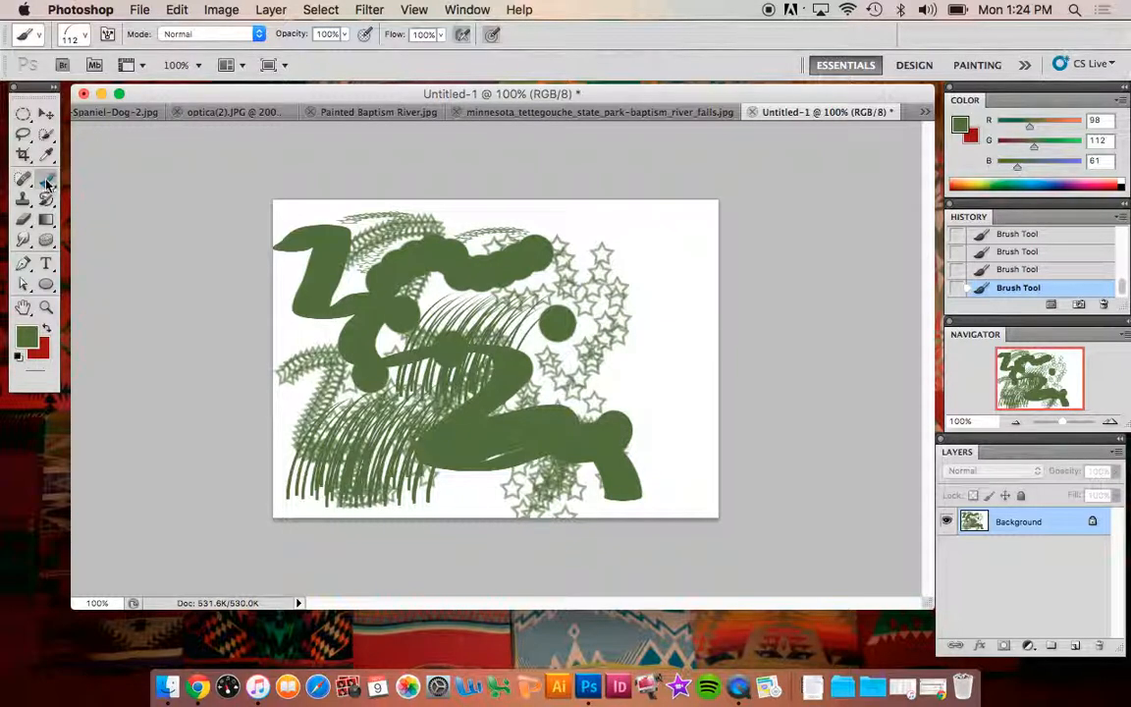
Step: Switch from the regular Brush to the Mixer Brush tool
{"action": "left_click_drag", "start_coordinate": [51, 183], "coordinate": [94, 227]}
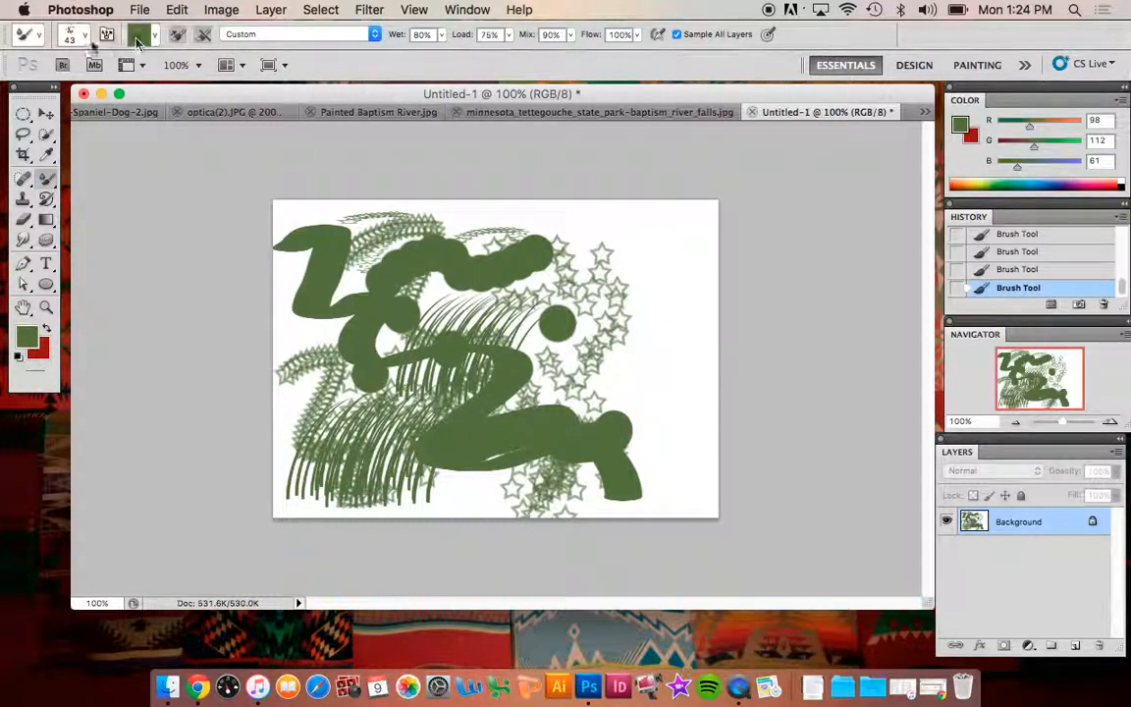
{"action": "left_click", "coordinate": [680, 34]}
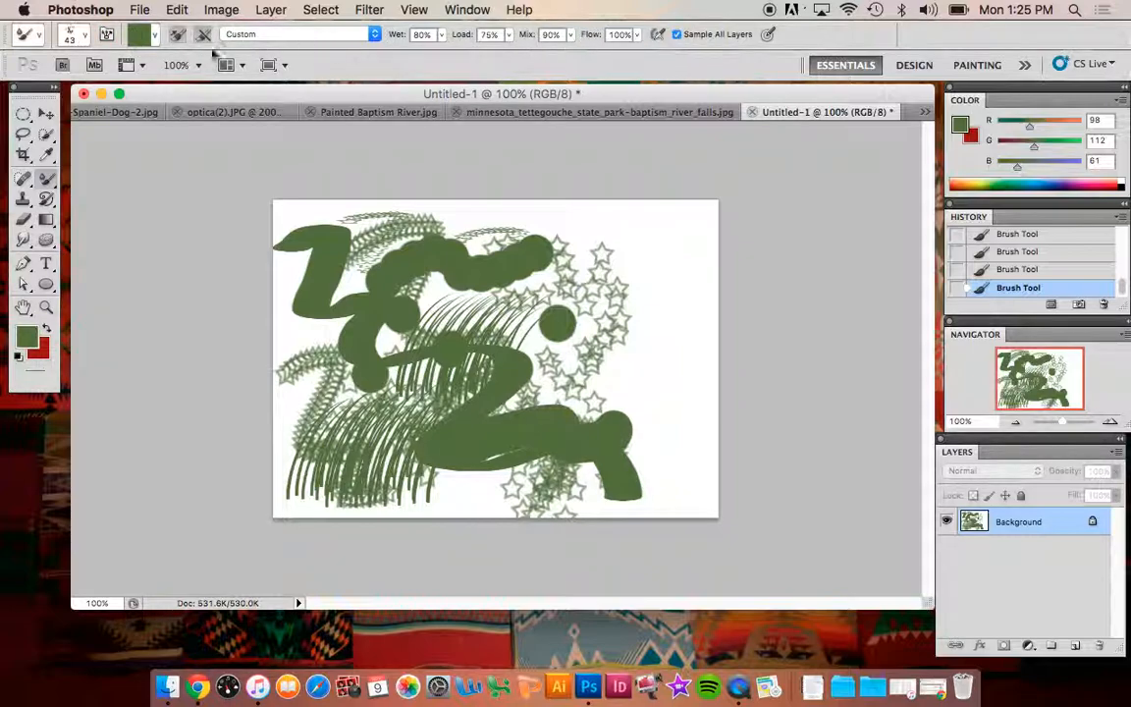
Step: Look through the open quilt, painted river, waterfall, spaniel and Painted Otto example documents
{"action": "left_click", "coordinate": [349, 115]}
{"action": "left_click", "coordinate": [284, 111]}
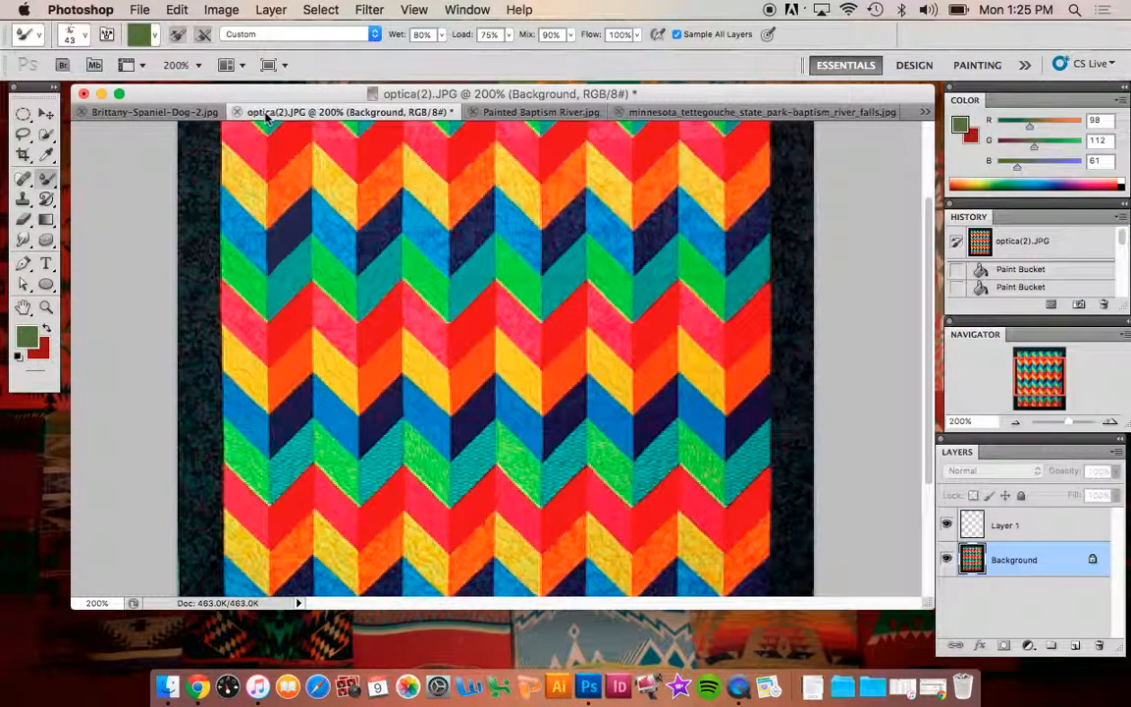
{"action": "left_click", "coordinate": [535, 113]}
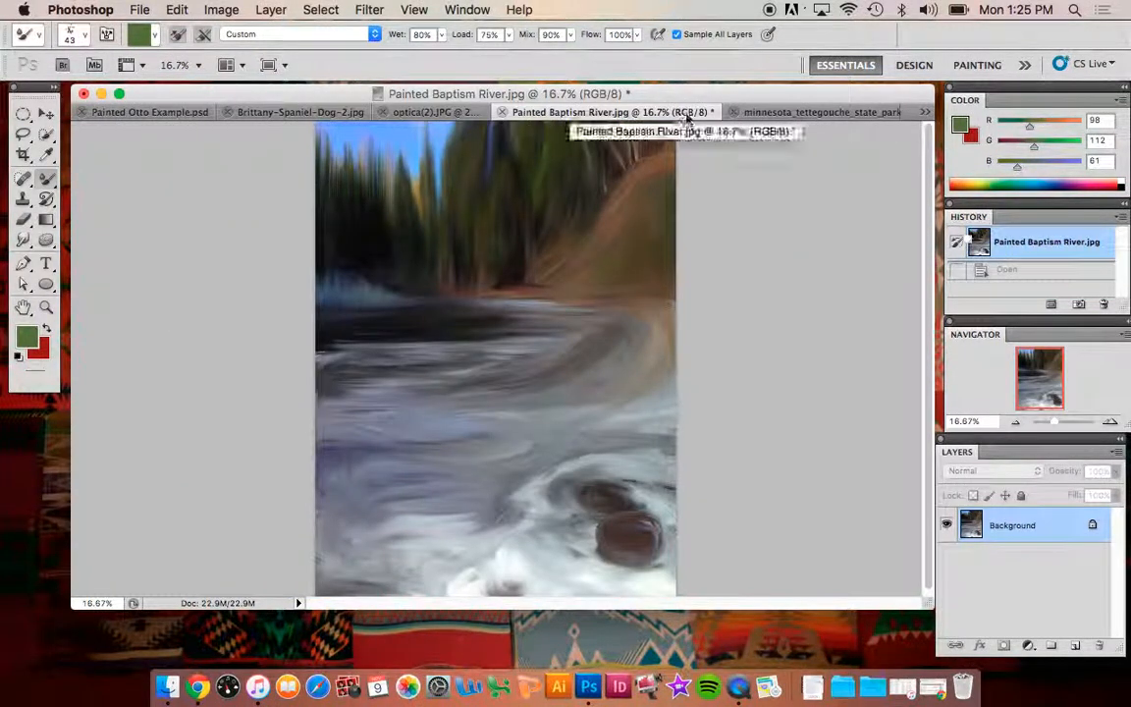
{"action": "left_click", "coordinate": [776, 114]}
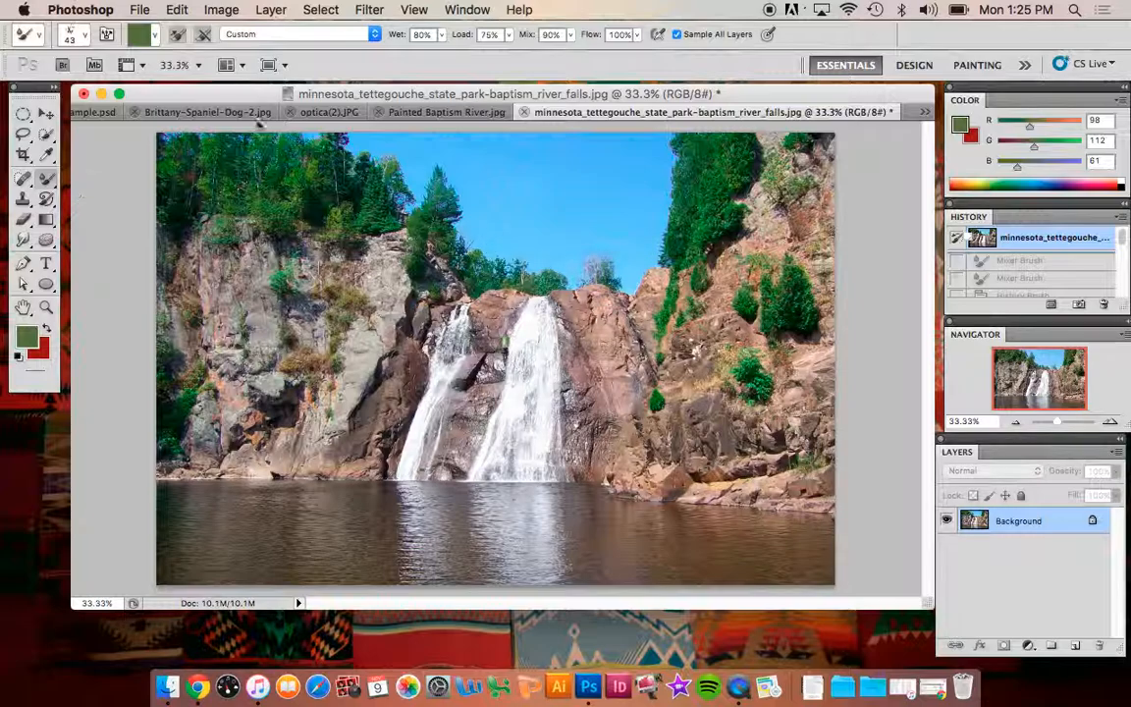
{"action": "left_click", "coordinate": [196, 115]}
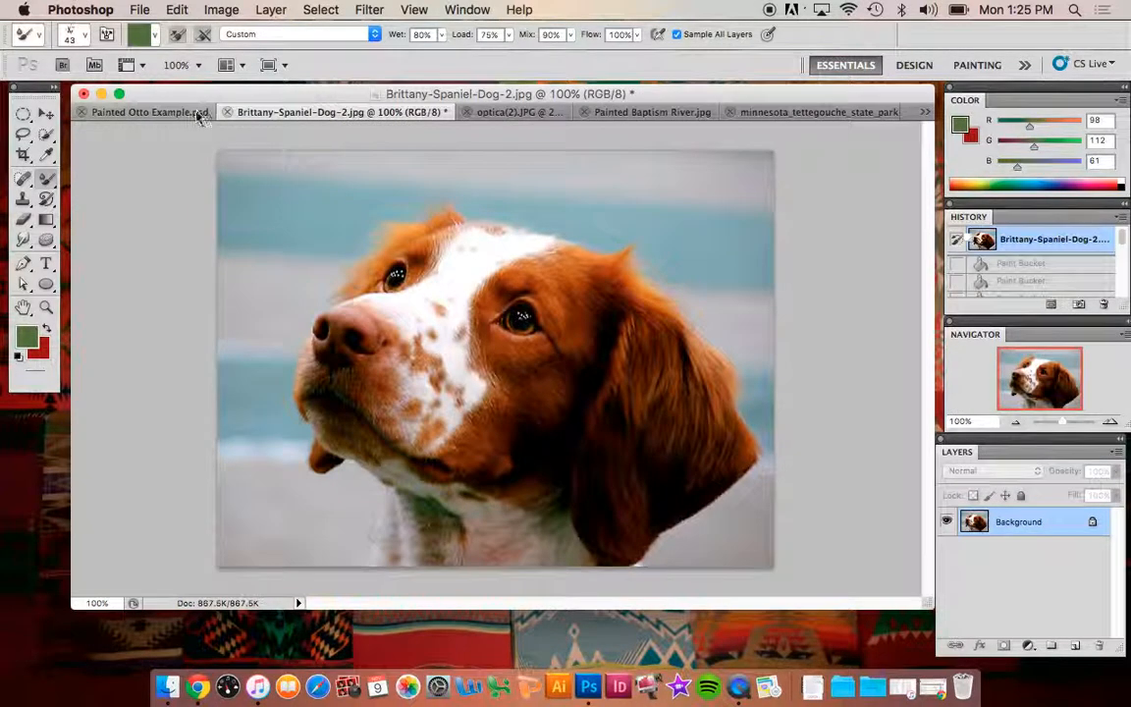
{"action": "left_click", "coordinate": [99, 115]}
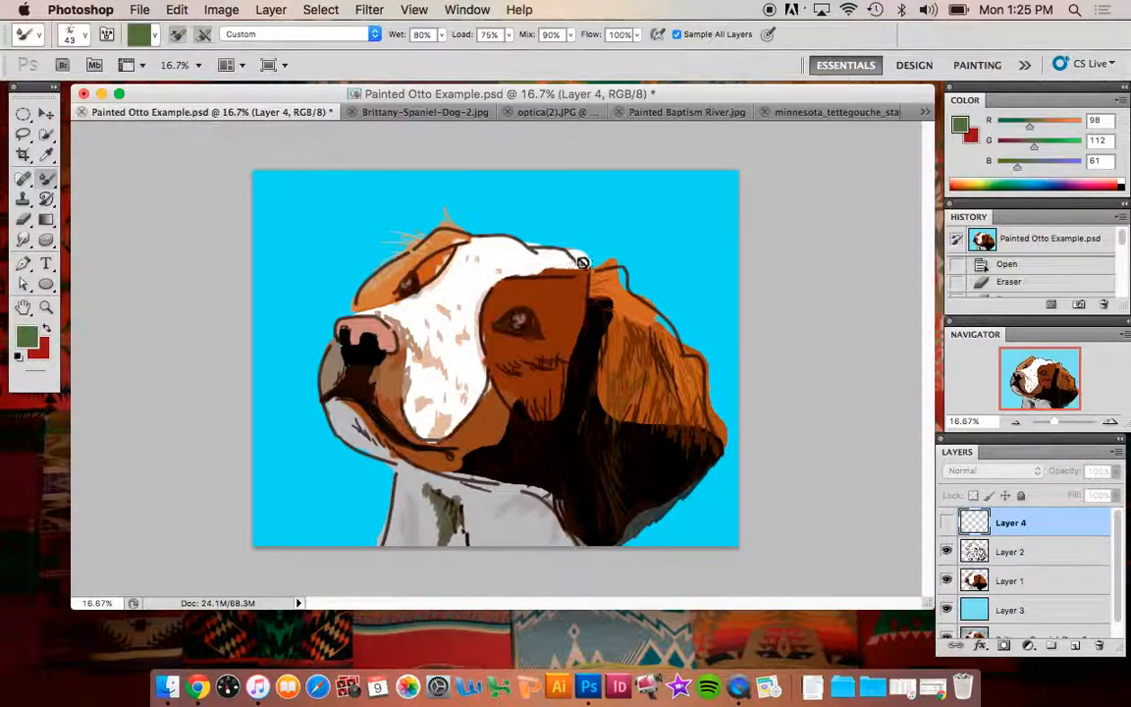
Step: In the waterfall photo, set the Mixer Brush size to 71 px and blend foliage and rock on the upper right cliff
{"action": "left_click", "coordinate": [830, 114]}
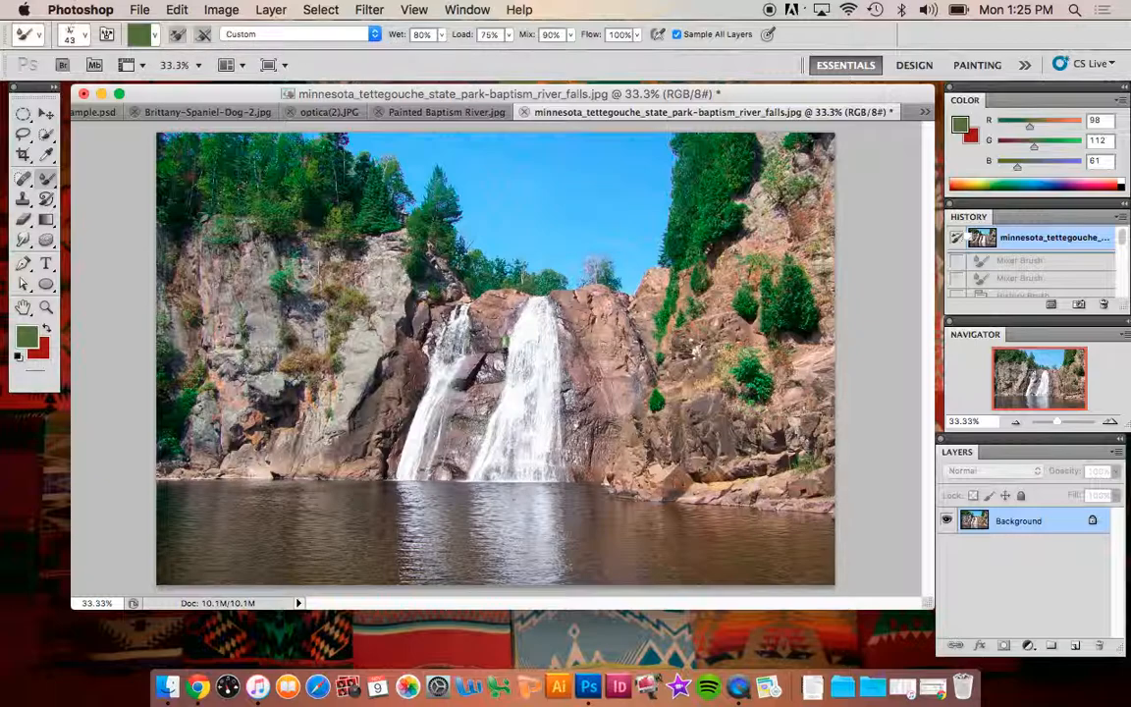
{"action": "right_click", "coordinate": [510, 219]}
{"action": "left_click_drag", "start_coordinate": [579, 243], "coordinate": [606, 245]}
{"action": "left_click", "coordinate": [757, 225]}
{"action": "mouse_move", "coordinate": [771, 231]}
{"action": "left_mouse_down"}
{"action": "mouse_move", "coordinate": [756, 221]}
{"action": "mouse_move", "coordinate": [762, 234]}
{"action": "left_mouse_up"}
{"action": "left_click_drag", "start_coordinate": [768, 235], "coordinate": [771, 201]}
{"action": "mouse_move", "coordinate": [678, 179]}
{"action": "left_mouse_down"}
{"action": "mouse_move", "coordinate": [758, 207]}
{"action": "mouse_move", "coordinate": [756, 196]}
{"action": "left_mouse_up"}
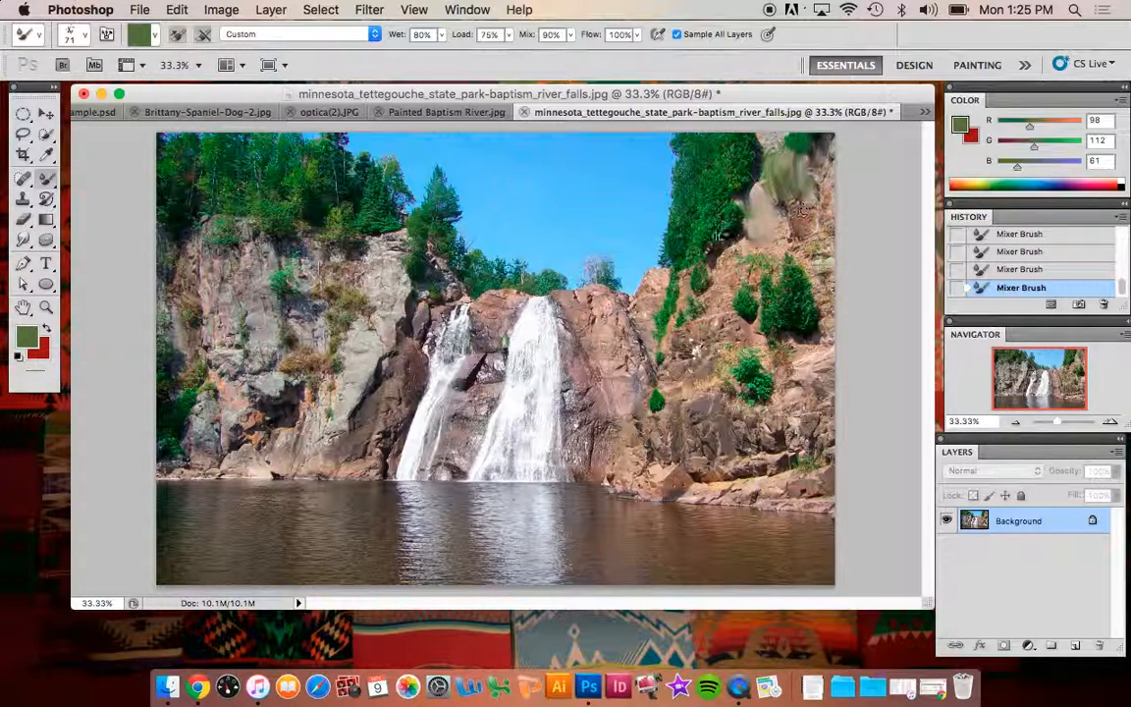
Step: Choose the fan-shaped bristle tip at 71 px and blend the sky and the pointed tree left of the waterfall
{"action": "left_click", "coordinate": [81, 43]}
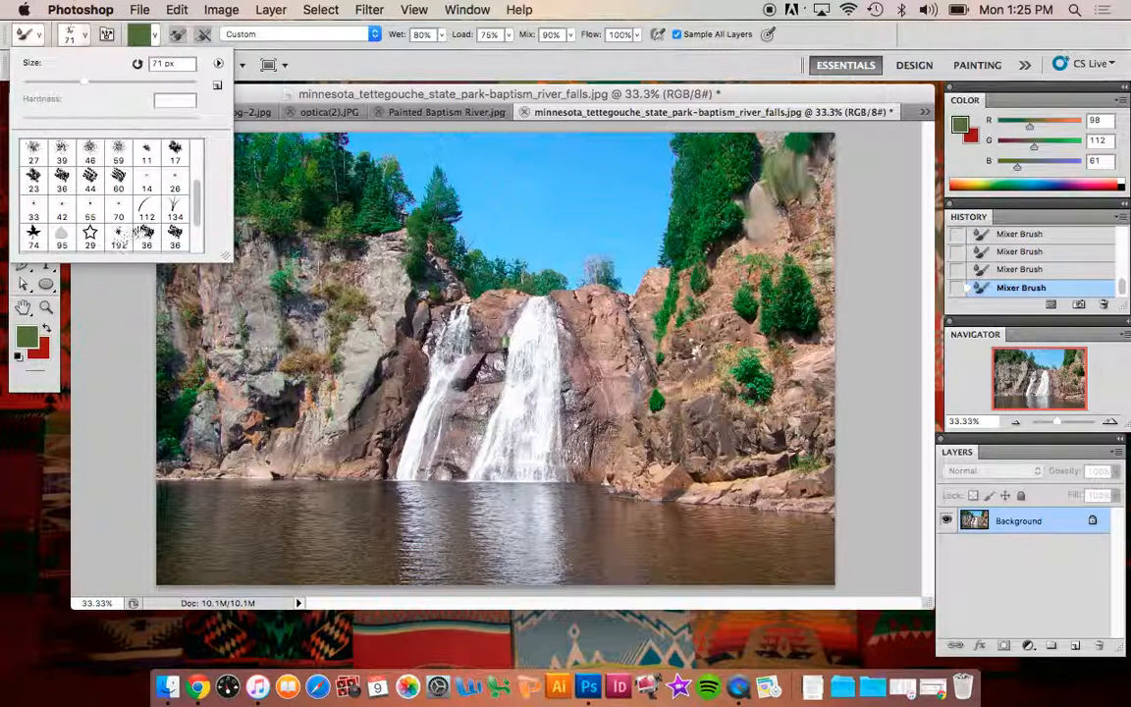
{"action": "scroll", "coordinate": [111, 211], "scroll_direction": "up", "scroll_amount": 3}
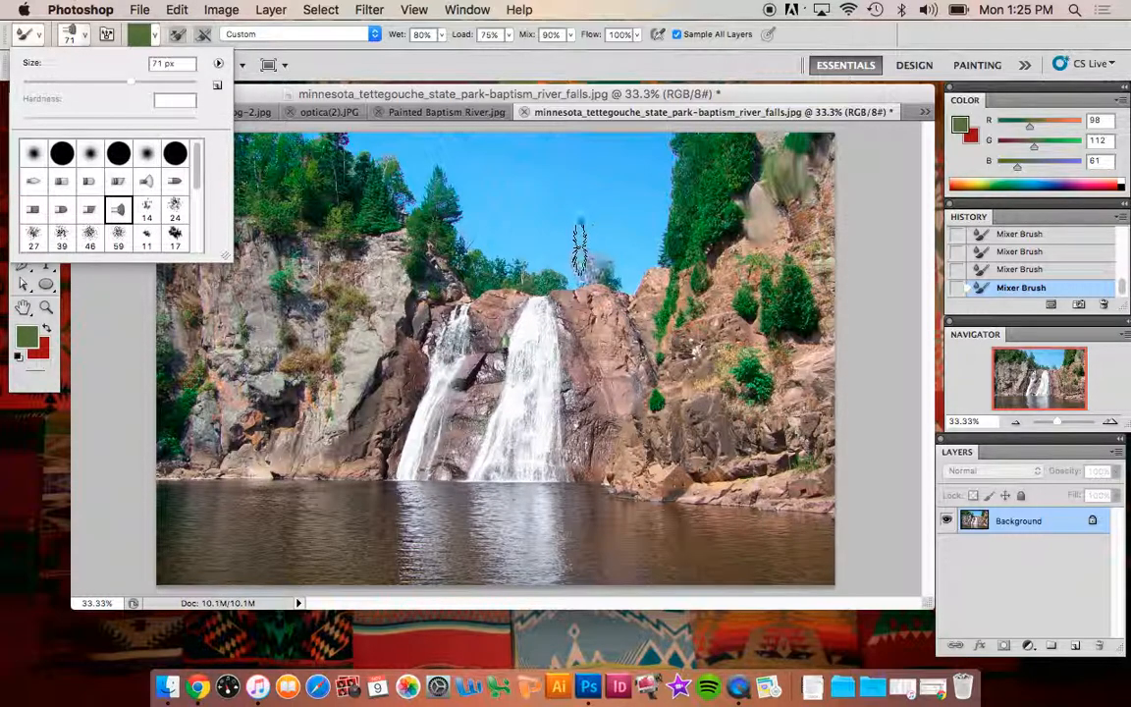
{"action": "left_click", "coordinate": [540, 192]}
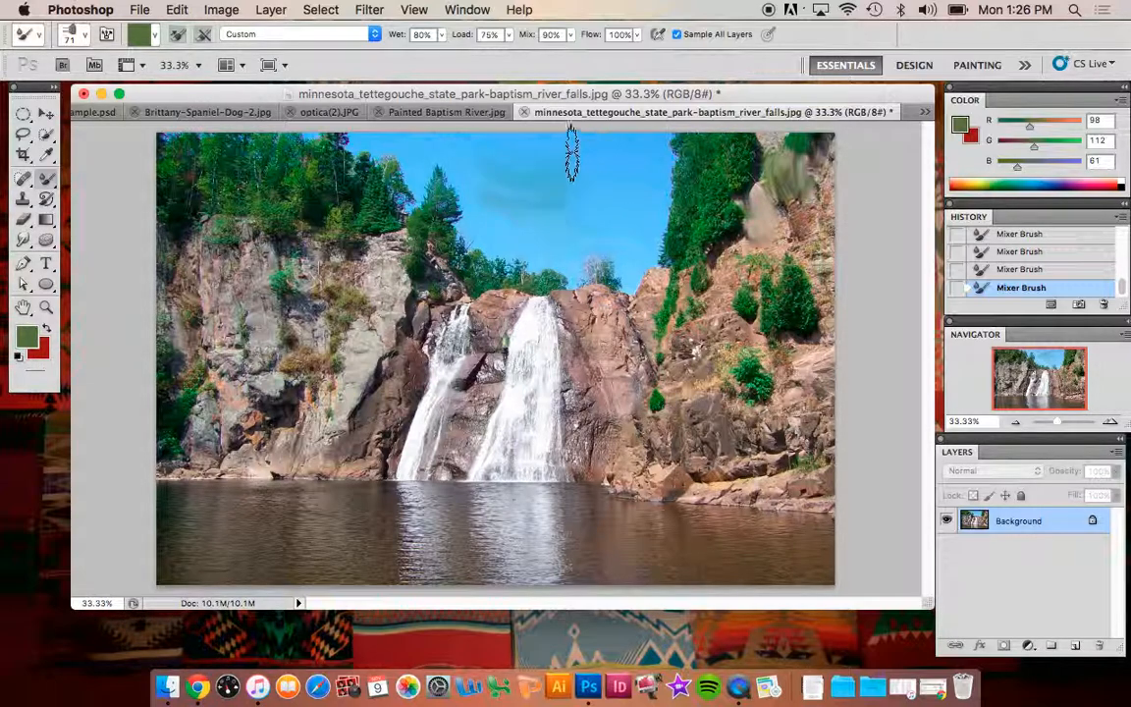
{"action": "mouse_move", "coordinate": [415, 162]}
{"action": "left_mouse_down"}
{"action": "mouse_move", "coordinate": [442, 196]}
{"action": "mouse_move", "coordinate": [443, 230]}
{"action": "mouse_move", "coordinate": [440, 197]}
{"action": "mouse_move", "coordinate": [469, 280]}
{"action": "mouse_move", "coordinate": [516, 275]}
{"action": "mouse_move", "coordinate": [483, 270]}
{"action": "left_mouse_up"}
Step: Set the brush size to 41 px and blend the right-hand waterfall along its flow, using Painted Baptism River.jpg as reference
{"action": "right_click", "coordinate": [485, 273]}
{"action": "left_click_drag", "start_coordinate": [575, 308], "coordinate": [555, 310]}
{"action": "key", "text": "Return"}
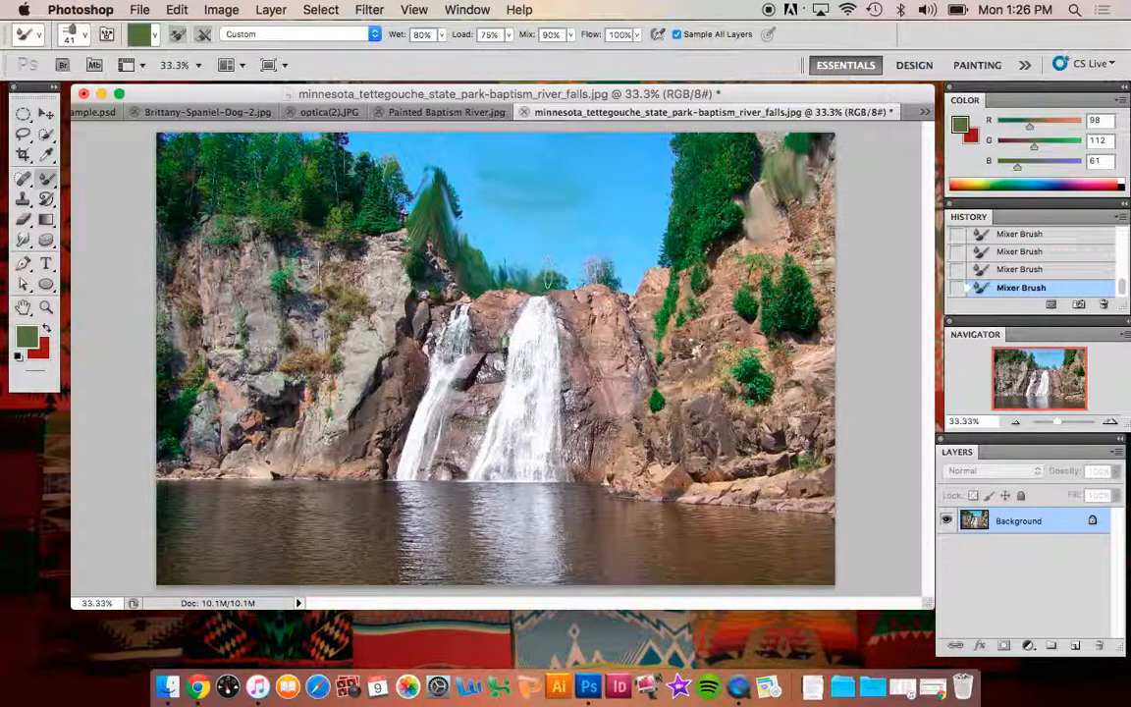
{"action": "left_click", "coordinate": [427, 113]}
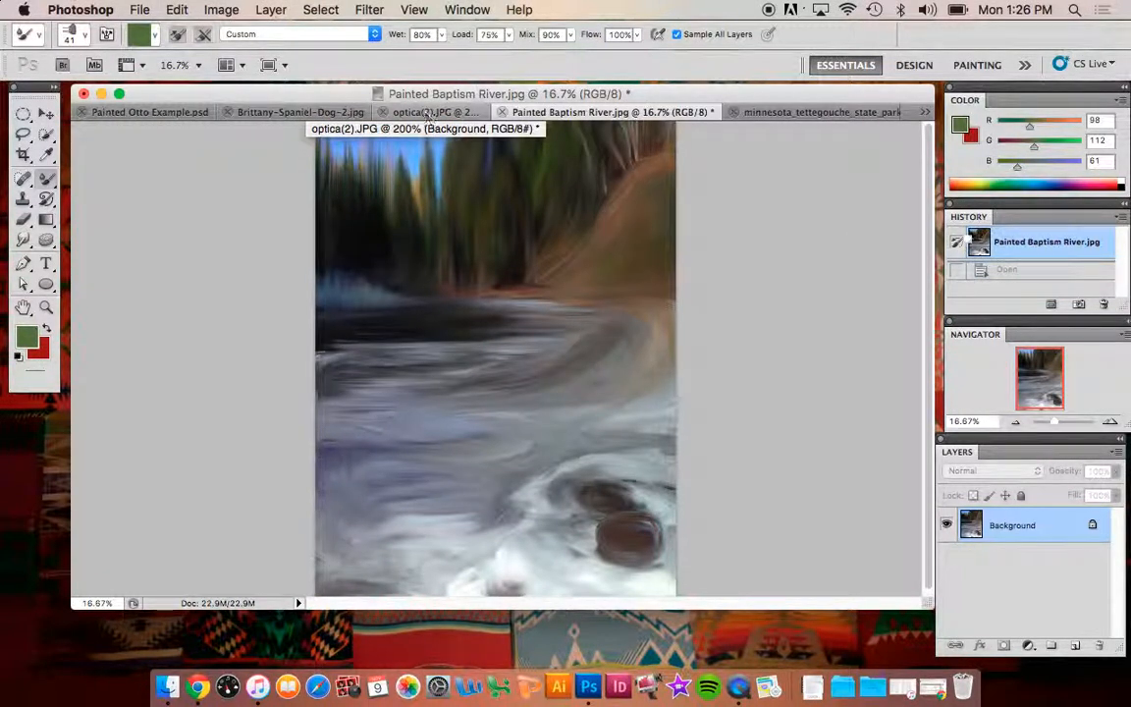
{"action": "left_click", "coordinate": [802, 112]}
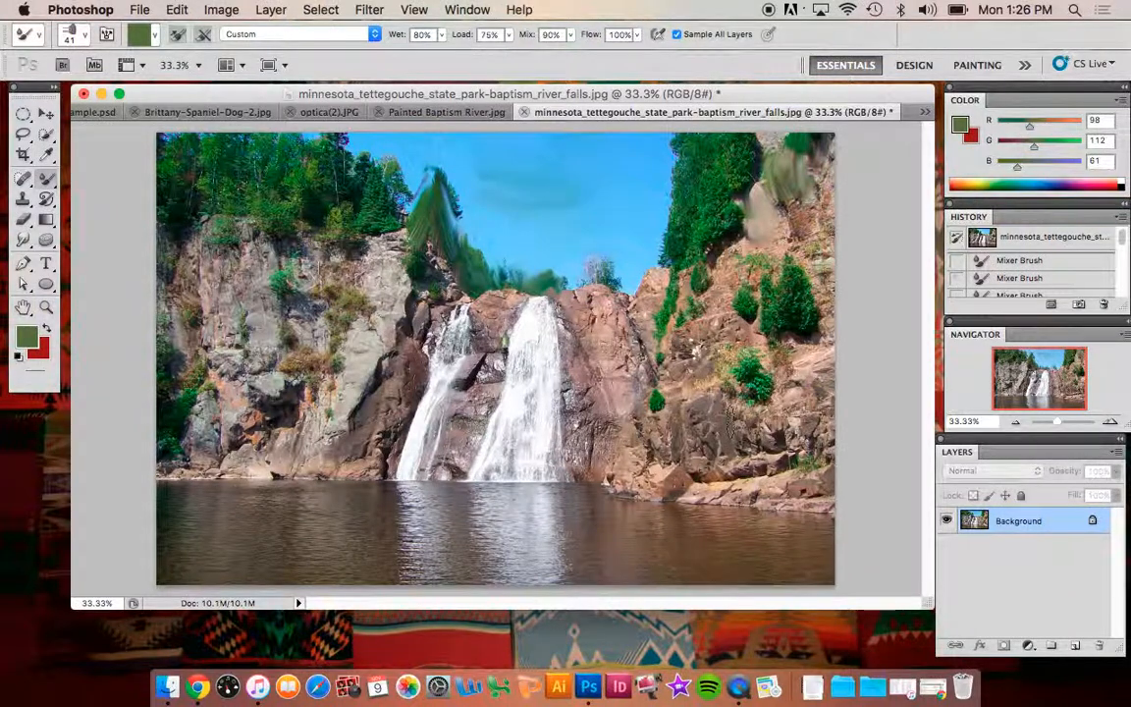
{"action": "left_click_drag", "start_coordinate": [537, 324], "coordinate": [554, 427]}
{"action": "mouse_move", "coordinate": [536, 308]}
{"action": "left_mouse_down"}
{"action": "mouse_move", "coordinate": [522, 343]}
{"action": "mouse_move", "coordinate": [525, 310]}
{"action": "mouse_move", "coordinate": [527, 356]}
{"action": "mouse_move", "coordinate": [531, 339]}
{"action": "mouse_move", "coordinate": [513, 388]}
{"action": "mouse_move", "coordinate": [530, 427]}
{"action": "mouse_move", "coordinate": [539, 352]}
{"action": "mouse_move", "coordinate": [526, 437]}
{"action": "mouse_move", "coordinate": [500, 466]}
{"action": "mouse_move", "coordinate": [531, 396]}
{"action": "mouse_move", "coordinate": [531, 467]}
{"action": "mouse_move", "coordinate": [541, 393]}
{"action": "mouse_move", "coordinate": [544, 433]}
{"action": "mouse_move", "coordinate": [527, 361]}
{"action": "mouse_move", "coordinate": [533, 386]}
{"action": "mouse_move", "coordinate": [528, 284]}
{"action": "left_mouse_up"}
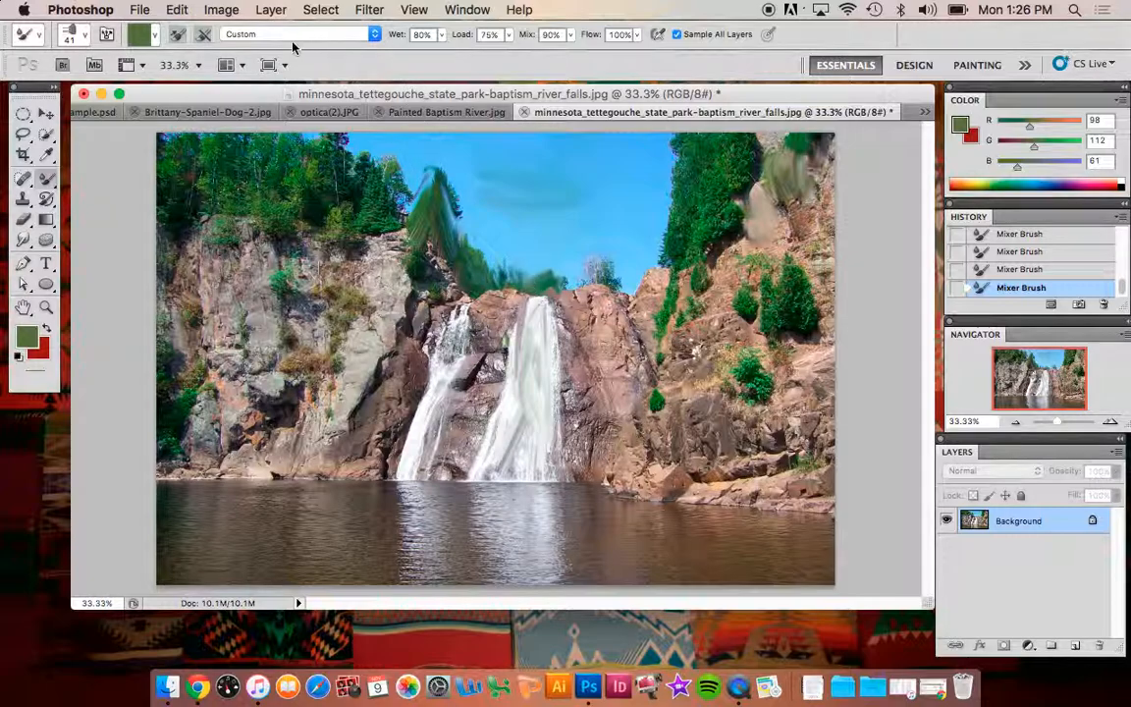
Step: Toggle cleaning the brush after each stroke and blend patches of the left cliff, the sky and the right cliff's trees
{"action": "left_click", "coordinate": [203, 36]}
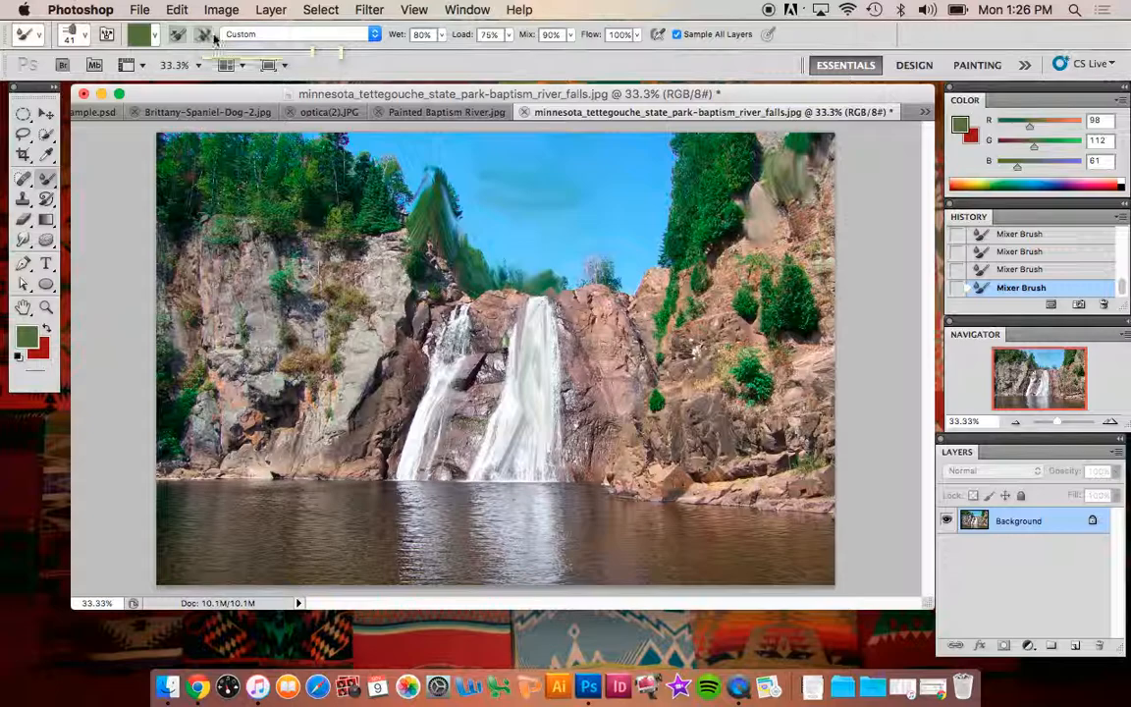
{"action": "mouse_move", "coordinate": [388, 268]}
{"action": "left_mouse_down"}
{"action": "mouse_move", "coordinate": [389, 297]}
{"action": "mouse_move", "coordinate": [375, 291]}
{"action": "mouse_move", "coordinate": [373, 301]}
{"action": "left_mouse_up"}
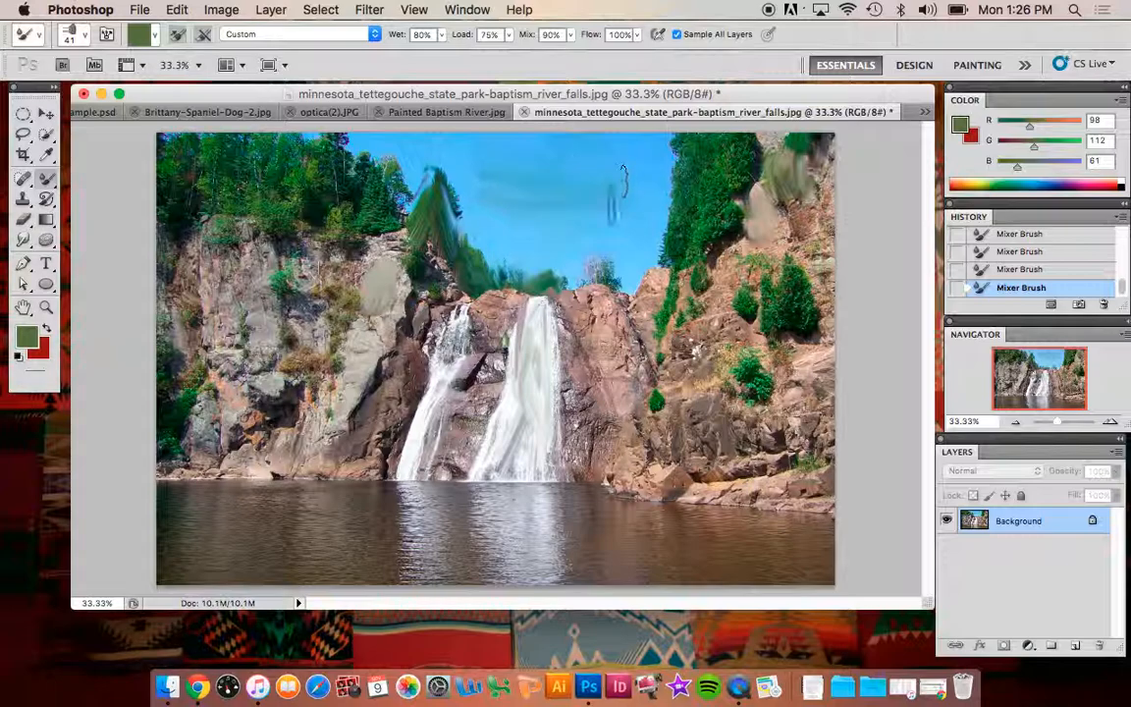
{"action": "mouse_move", "coordinate": [700, 169]}
{"action": "left_mouse_down"}
{"action": "mouse_move", "coordinate": [726, 162]}
{"action": "mouse_move", "coordinate": [733, 191]}
{"action": "left_mouse_up"}
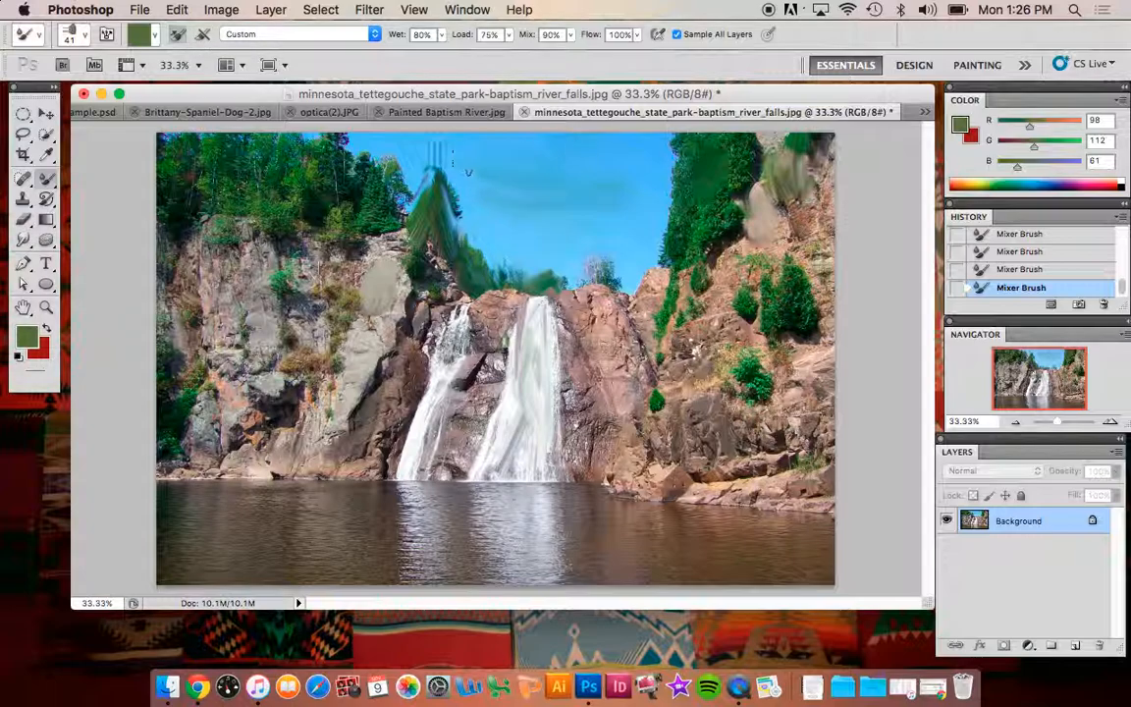
{"action": "mouse_move", "coordinate": [701, 204]}
{"action": "left_mouse_down"}
{"action": "mouse_move", "coordinate": [732, 175]}
{"action": "mouse_move", "coordinate": [724, 265]}
{"action": "mouse_move", "coordinate": [725, 202]}
{"action": "mouse_move", "coordinate": [707, 172]}
{"action": "mouse_move", "coordinate": [725, 180]}
{"action": "mouse_move", "coordinate": [684, 174]}
{"action": "left_mouse_up"}
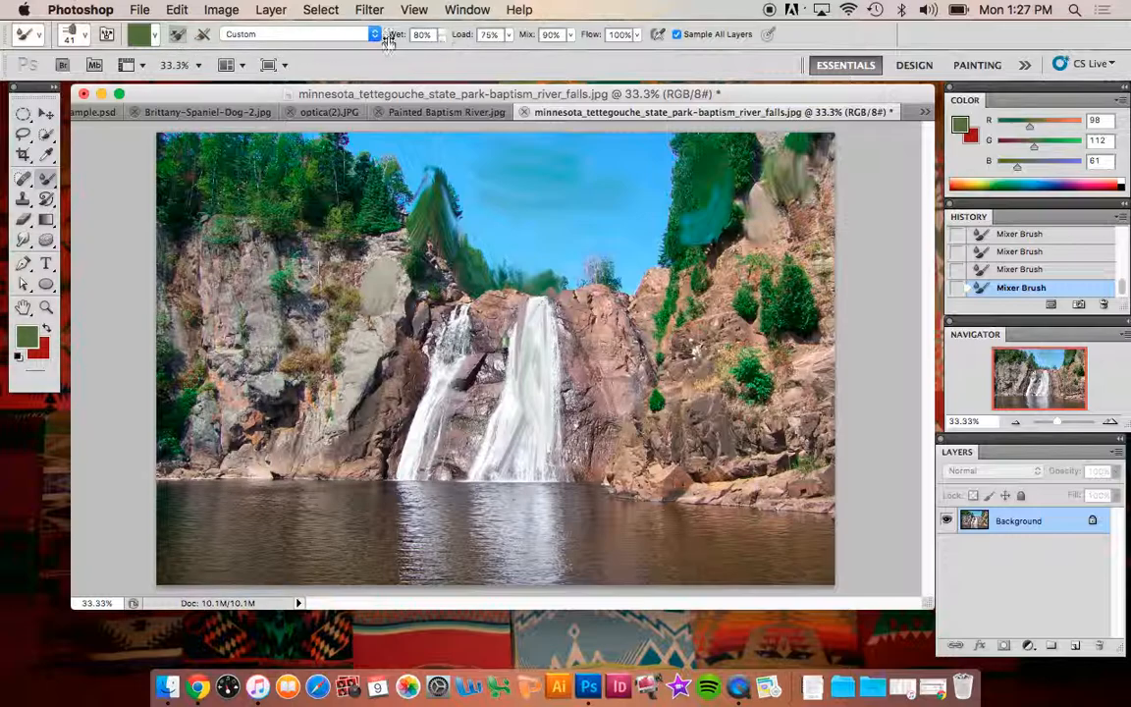
Step: Set the brush blending combination to Dry and paint a green patch on the left cliff
{"action": "left_click", "coordinate": [328, 38]}
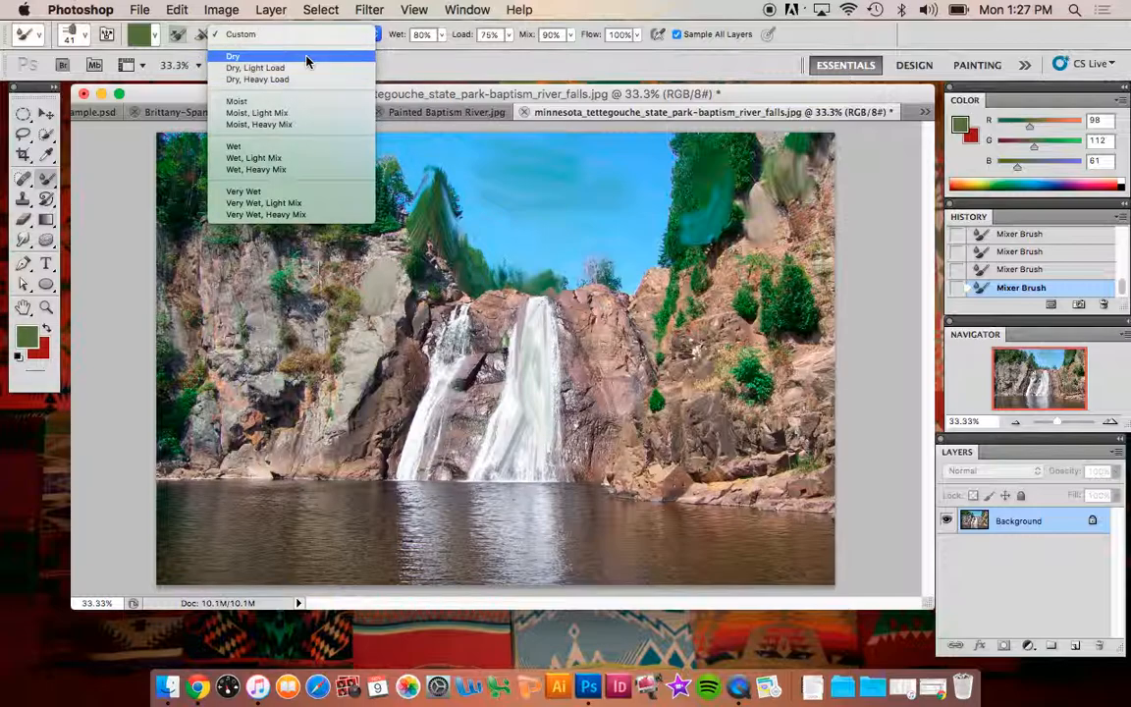
{"action": "left_click", "coordinate": [280, 57]}
{"action": "mouse_move", "coordinate": [252, 238]}
{"action": "left_mouse_down"}
{"action": "mouse_move", "coordinate": [262, 289]}
{"action": "mouse_move", "coordinate": [277, 286]}
{"action": "mouse_move", "coordinate": [241, 252]}
{"action": "mouse_move", "coordinate": [263, 240]}
{"action": "left_mouse_up"}
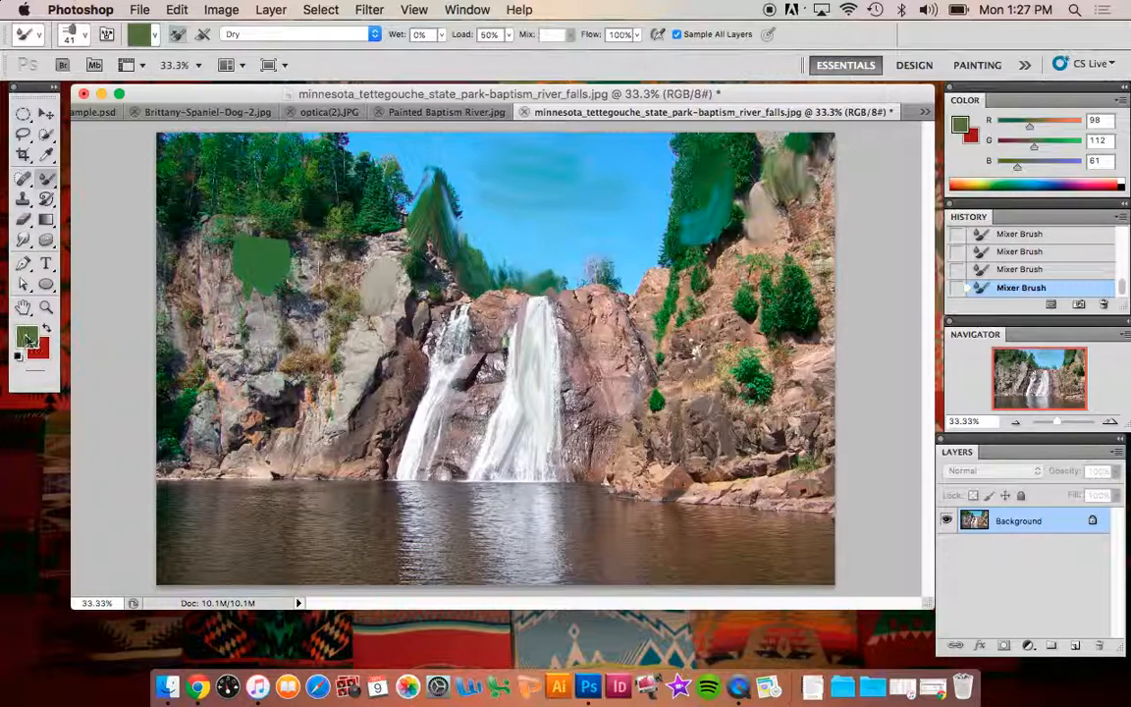
Step: Set the brush blending combination to Wet and paint test patches on the rocks right of the waterfall
{"action": "left_click", "coordinate": [277, 34]}
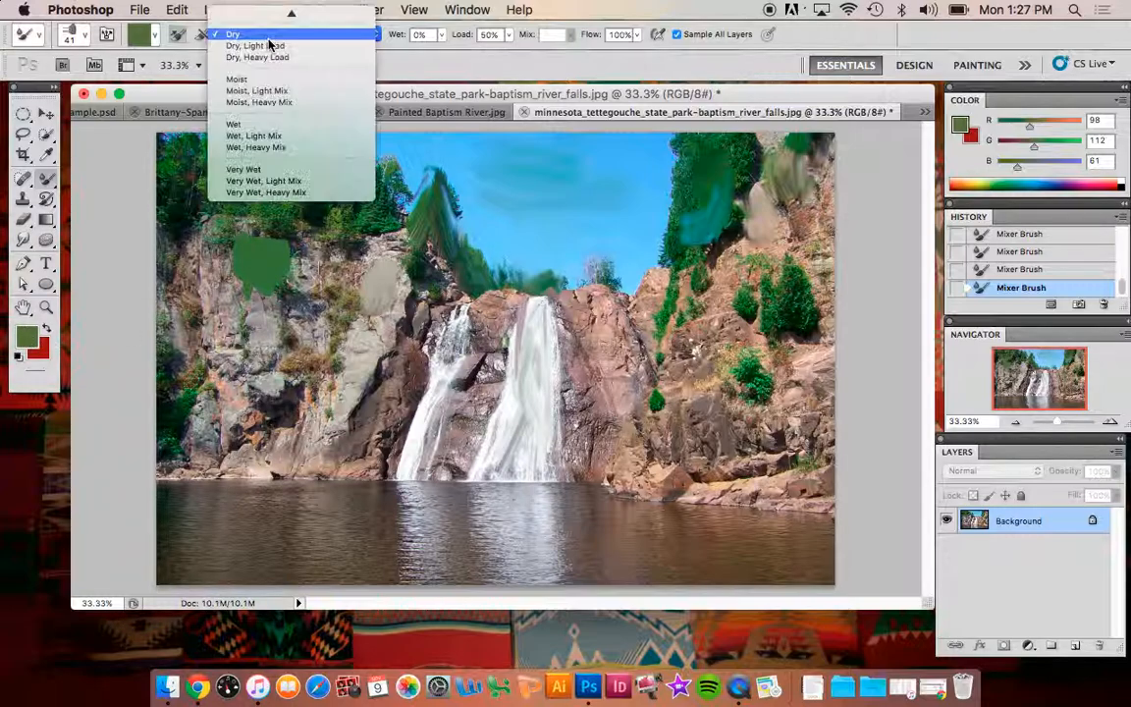
{"action": "left_click", "coordinate": [273, 125]}
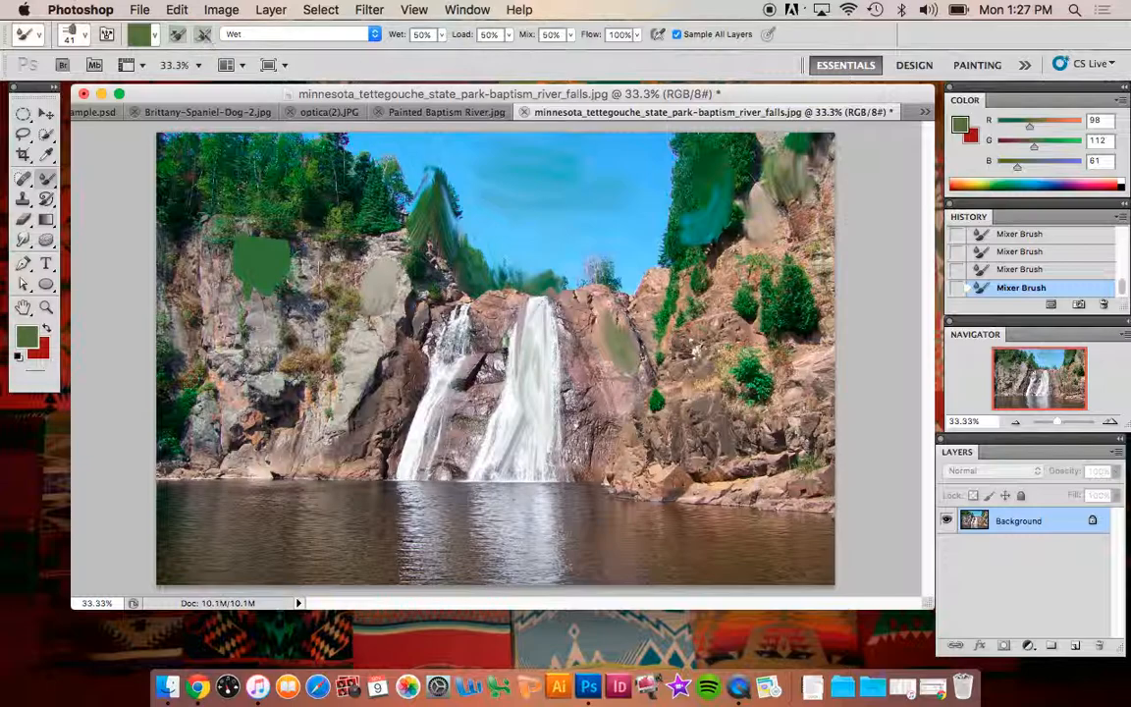
{"action": "mouse_move", "coordinate": [725, 421]}
{"action": "left_mouse_down"}
{"action": "mouse_move", "coordinate": [687, 418]}
{"action": "mouse_move", "coordinate": [703, 410]}
{"action": "mouse_move", "coordinate": [691, 395]}
{"action": "mouse_move", "coordinate": [698, 338]}
{"action": "left_mouse_up"}
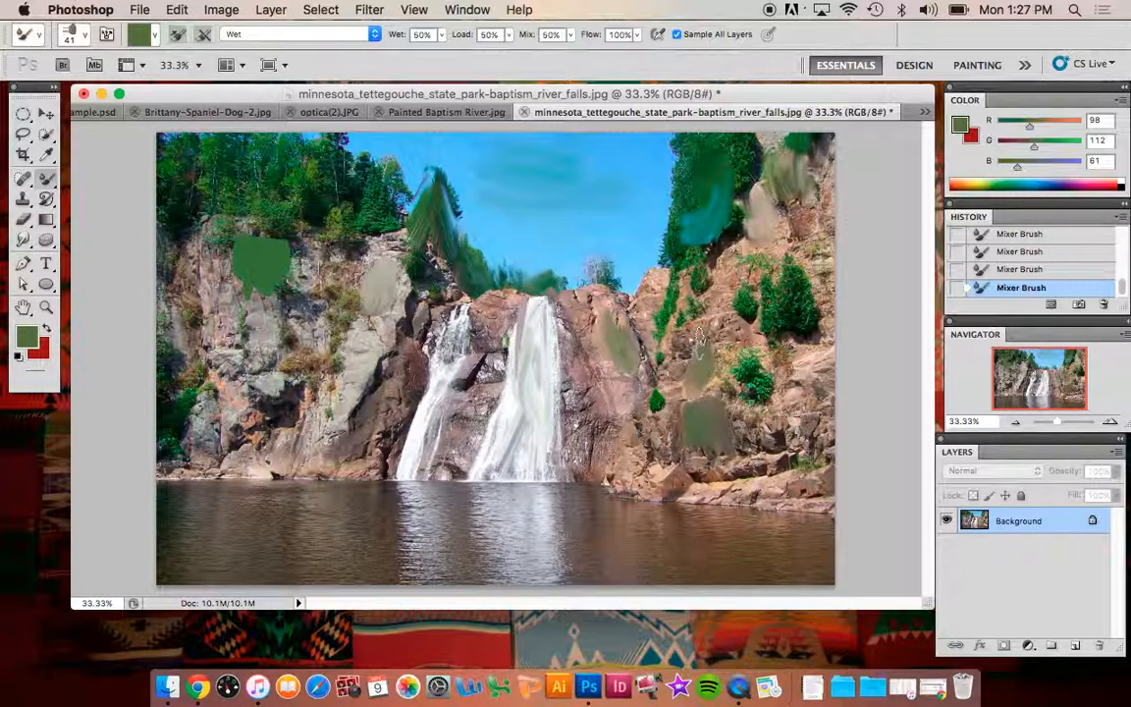